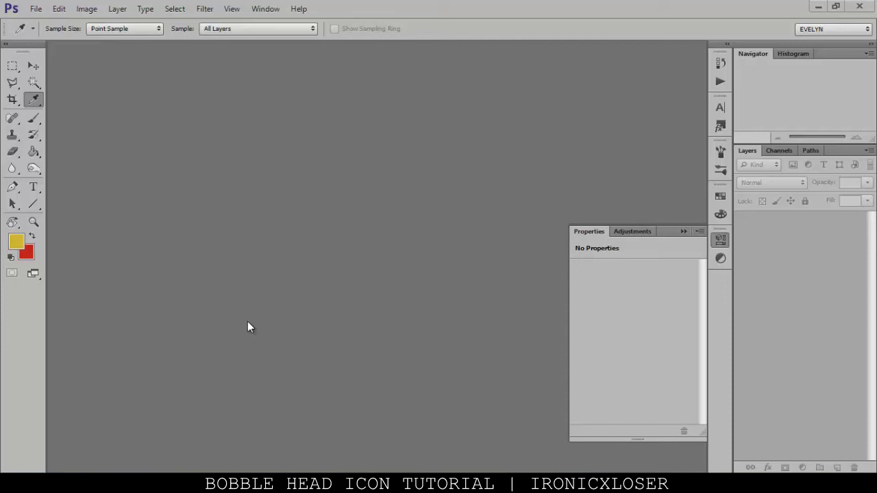
Reset the colours to default black and white and choose the Rectangular Marquee Tool.
click(12, 257)
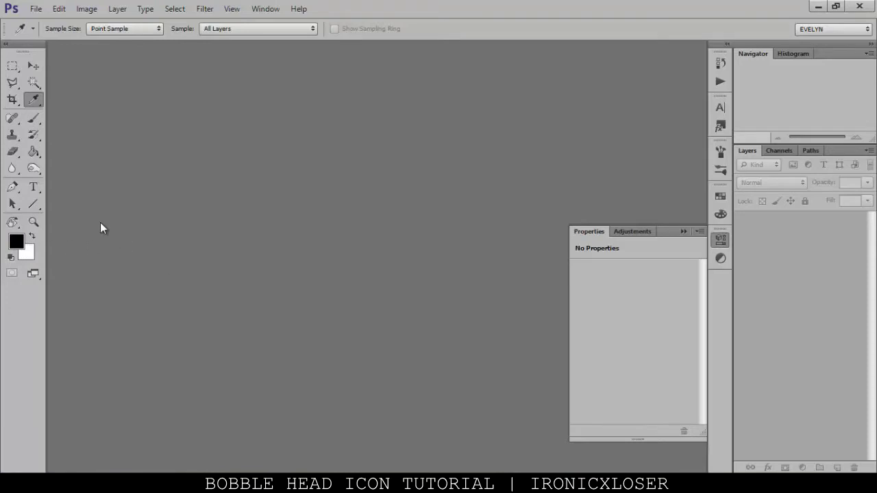
click(14, 69)
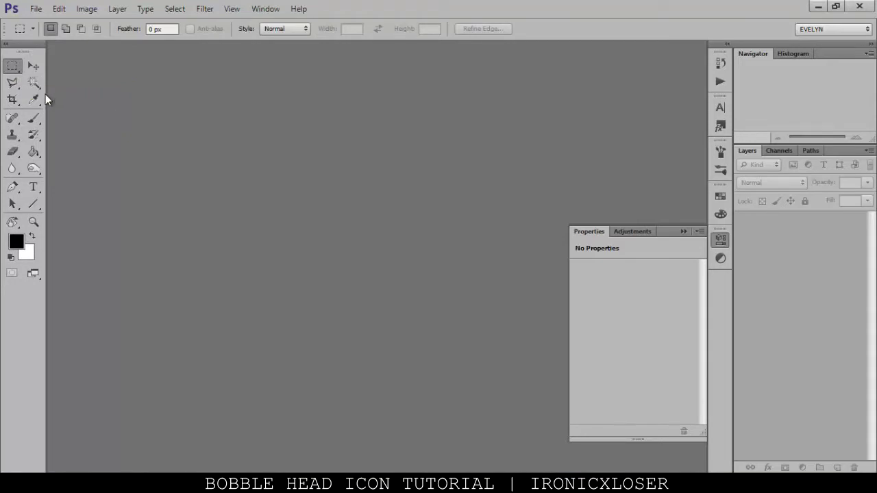
click(36, 8)
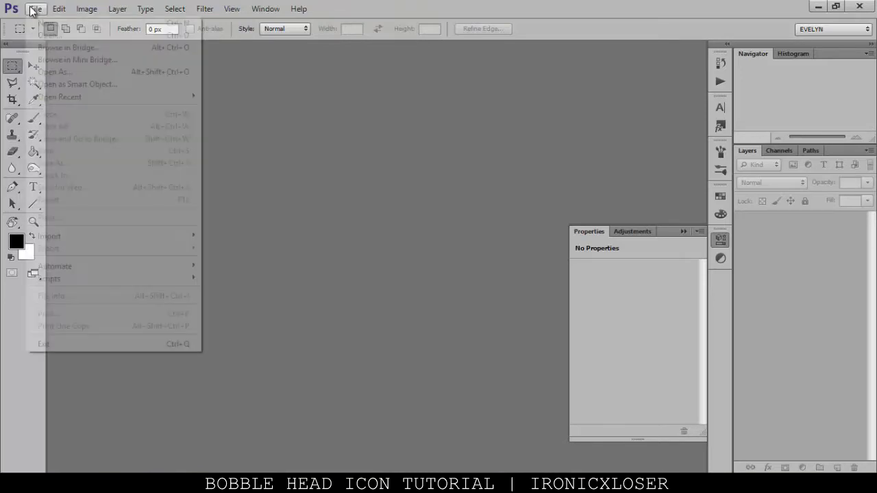
Create a new 500 × 500 px transparent document, Untitled-1, and collapse the Properties panel.
click(42, 24)
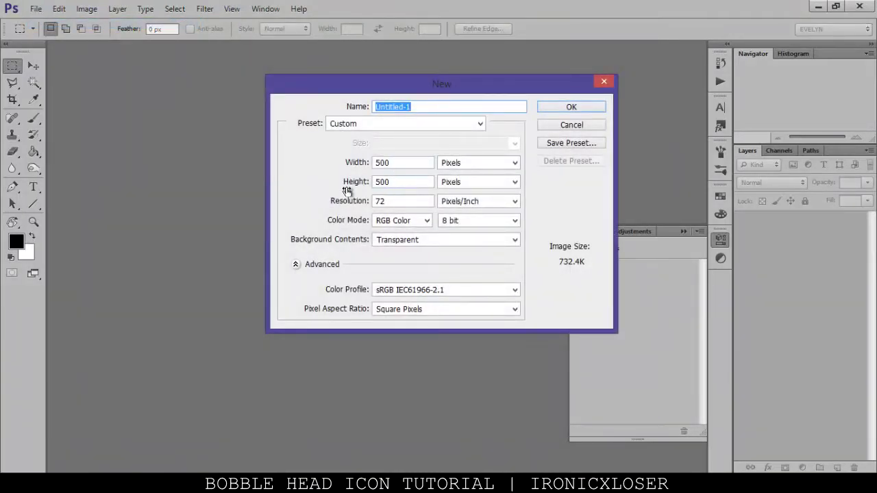
click(552, 112)
click(720, 240)
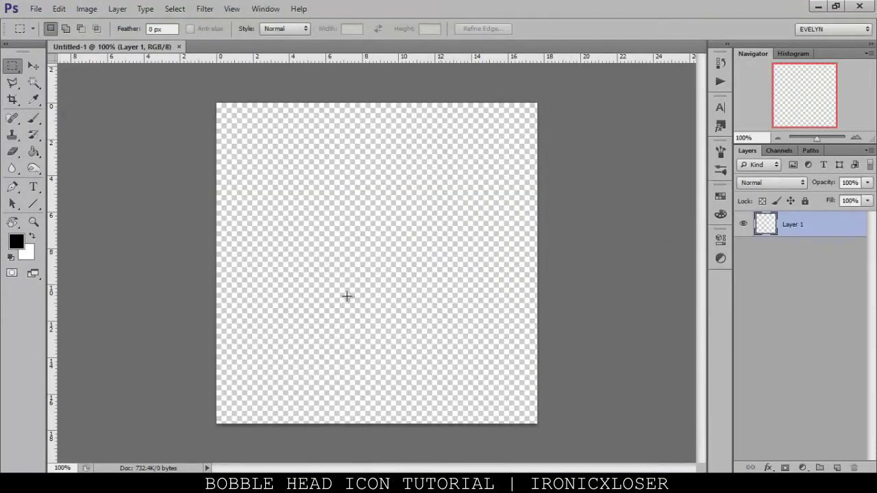
Switch to File Explorer and browse the photos in the FANTAKEN folder.
key(alt+Tab)
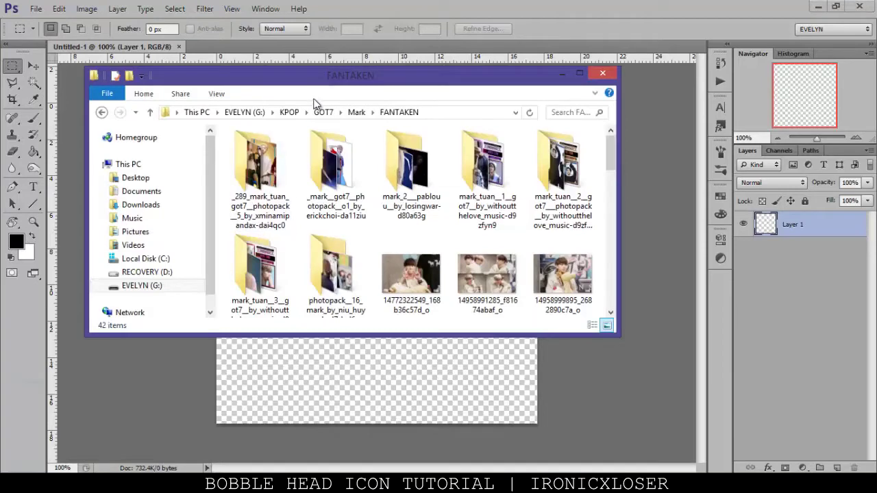
drag(328, 83, 348, 79)
click(432, 253)
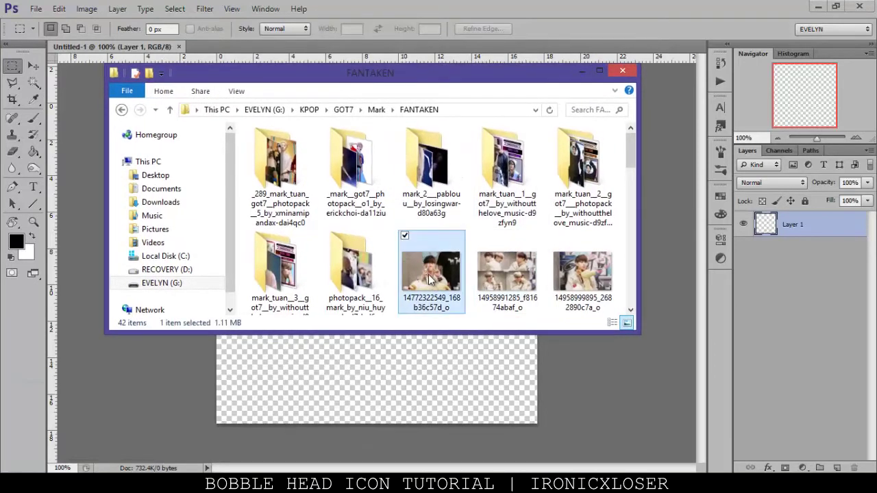
scroll(478, 257, down, 3)
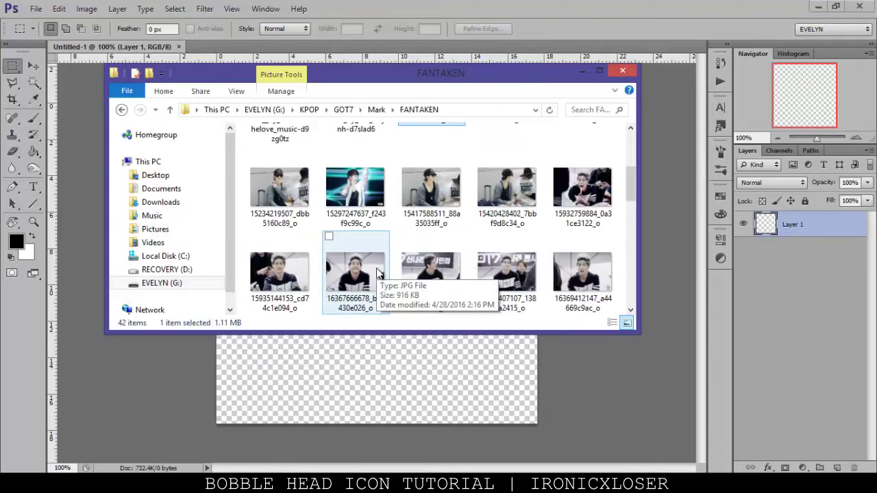
drag(627, 190, 615, 272)
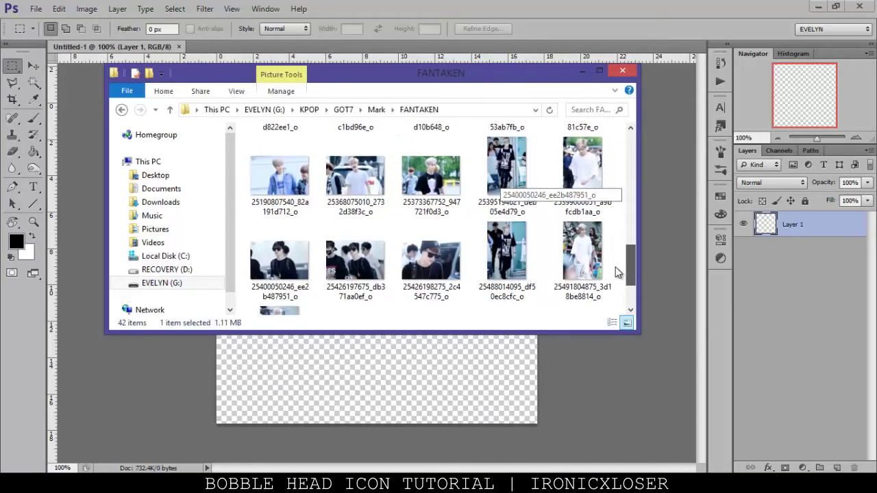
drag(615, 267, 604, 215)
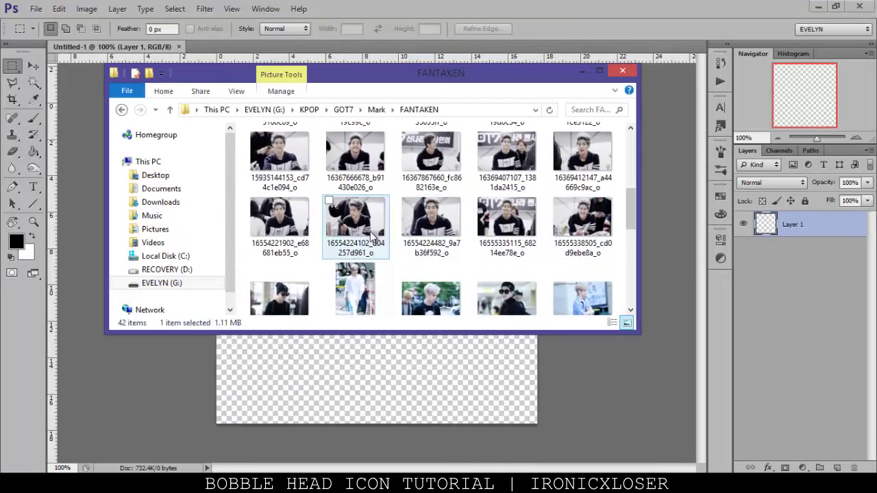
click(432, 221)
click(509, 222)
double_click(508, 221)
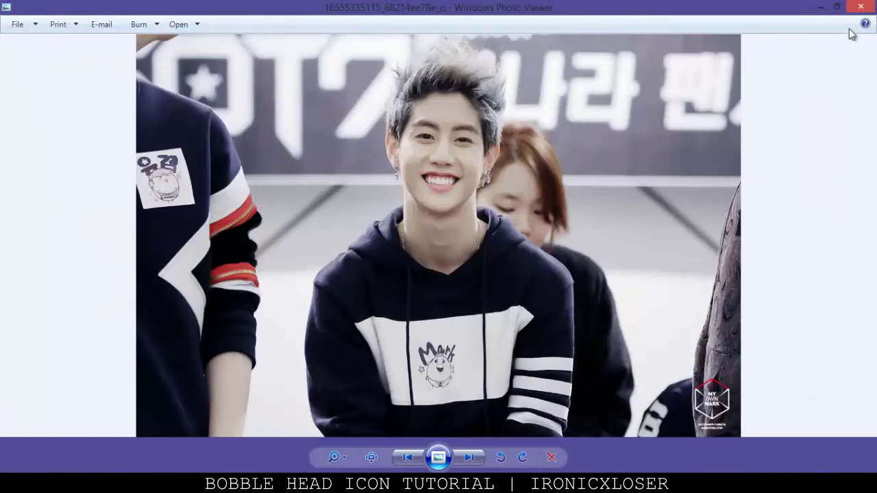
click(861, 6)
click(356, 161)
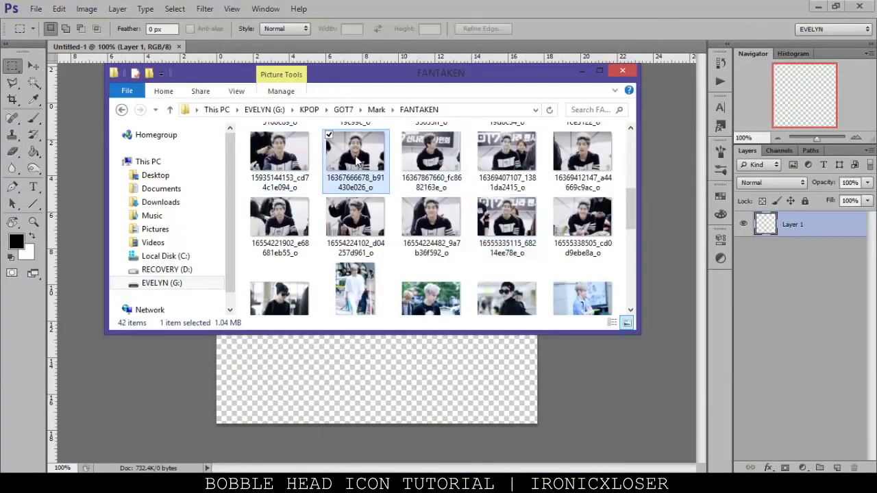
double_click(357, 160)
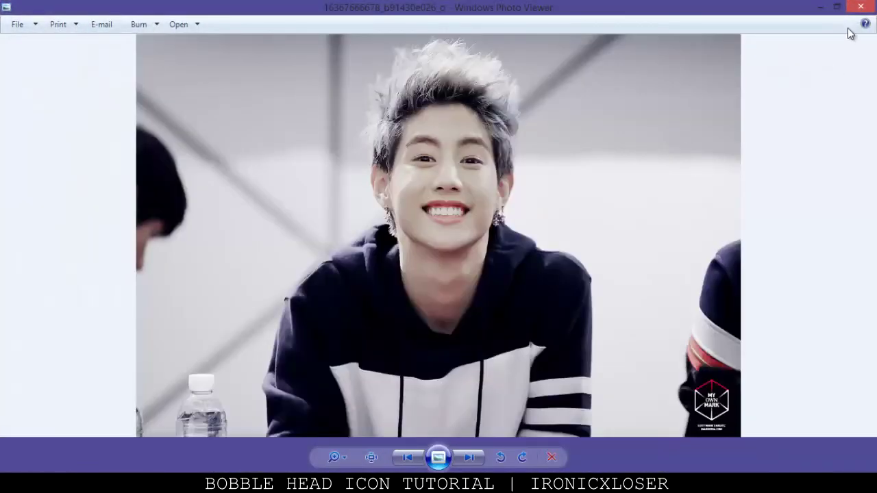
click(861, 6)
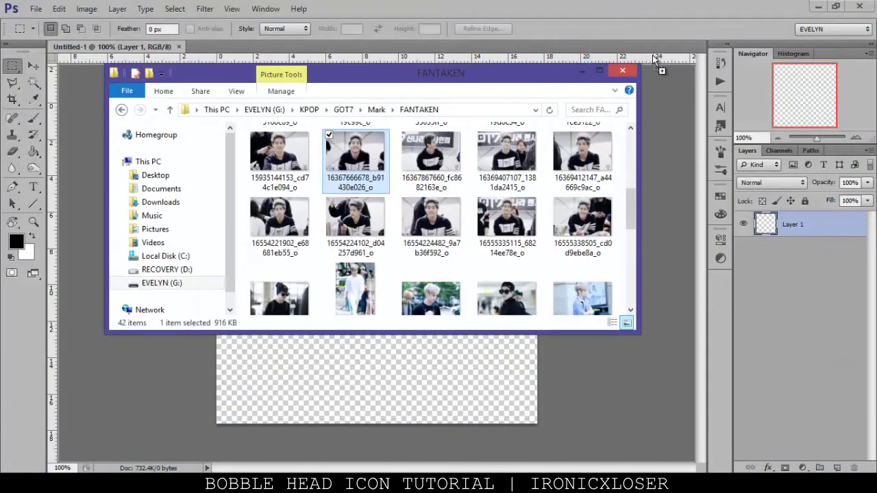
drag(654, 61, 649, 49)
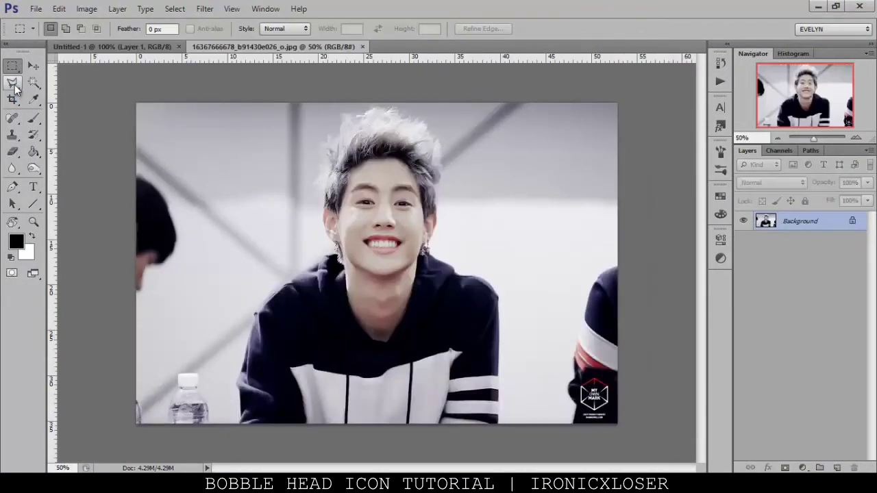
Brush a Quick Selection over the sweater, shoulders, face and hair, tidying the neck edge.
click(13, 82)
click(15, 87)
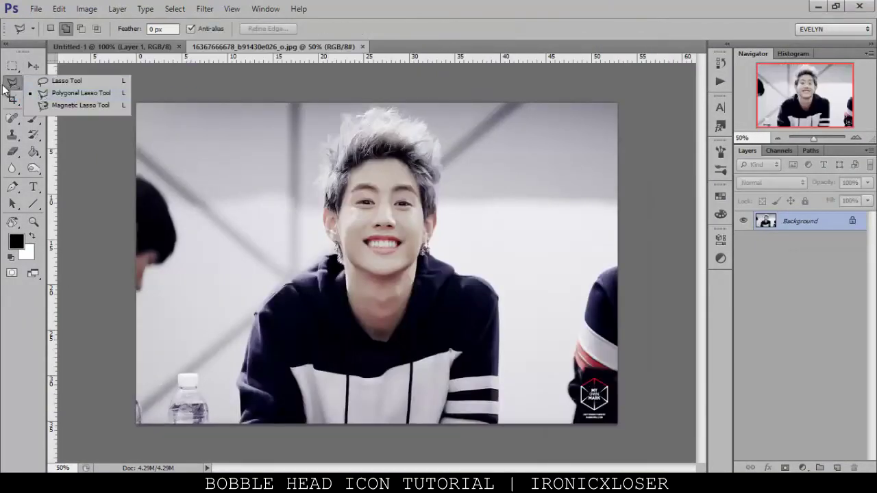
mouse_move(34, 81)
mouse_down()
mouse_move(73, 91)
mouse_move(81, 81)
mouse_up()
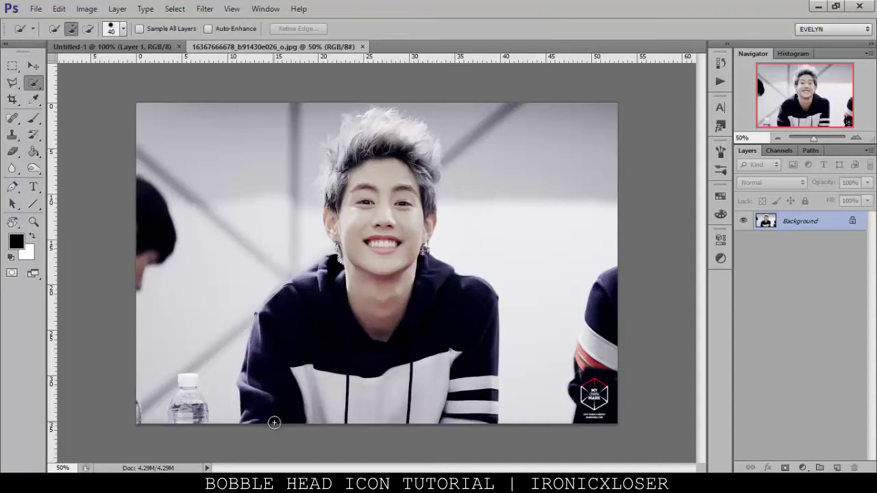
mouse_move(252, 409)
mouse_down()
mouse_move(257, 342)
mouse_move(275, 319)
mouse_up()
mouse_move(329, 290)
mouse_down()
mouse_move(394, 281)
mouse_move(440, 300)
mouse_move(456, 335)
mouse_move(444, 381)
mouse_move(396, 427)
mouse_move(472, 411)
mouse_up()
drag(492, 382, 480, 432)
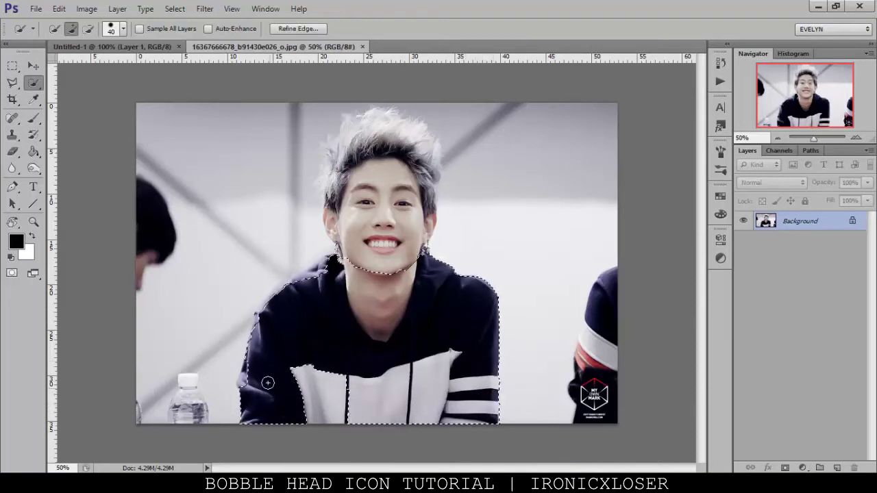
mouse_move(326, 342)
mouse_down()
mouse_move(377, 364)
mouse_move(316, 366)
mouse_move(305, 376)
mouse_move(325, 430)
mouse_up()
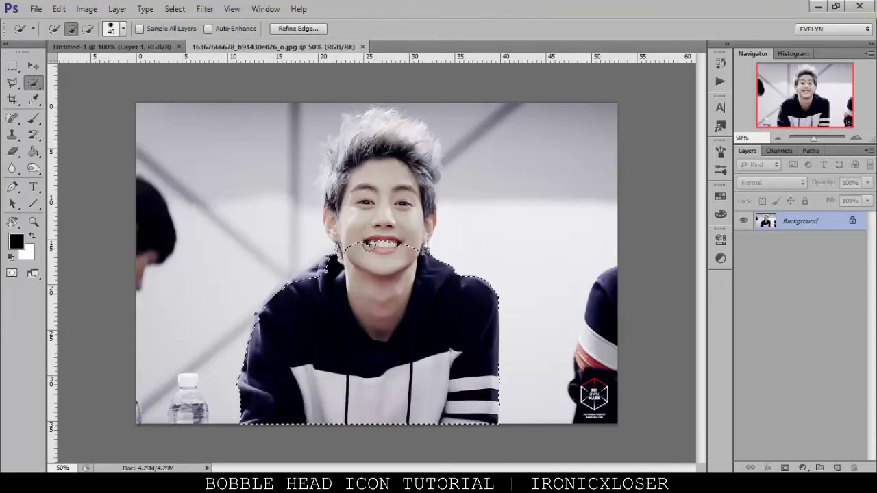
mouse_move(407, 245)
mouse_down()
mouse_move(380, 219)
mouse_move(383, 206)
mouse_move(400, 243)
mouse_up()
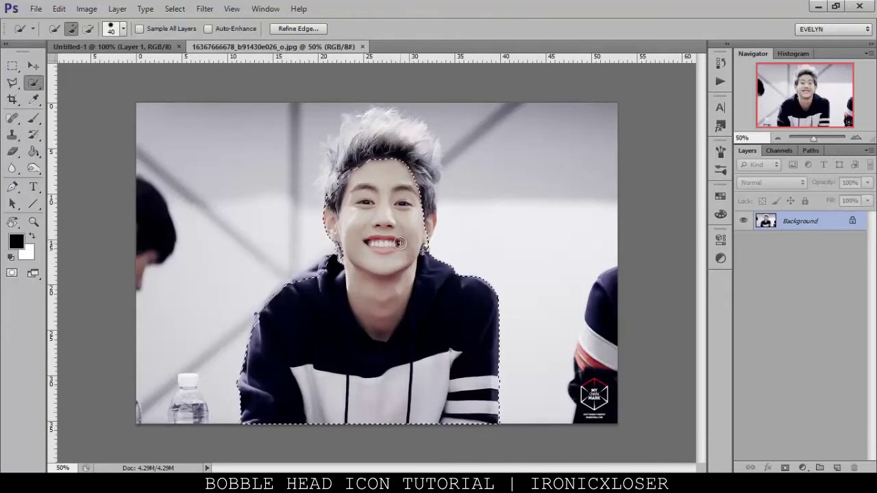
mouse_move(341, 217)
mouse_down()
mouse_move(408, 196)
mouse_move(421, 203)
mouse_move(400, 139)
mouse_move(349, 130)
mouse_move(340, 174)
mouse_move(424, 156)
mouse_move(433, 195)
mouse_move(371, 286)
mouse_up()
mouse_move(323, 271)
mouse_down()
mouse_move(292, 293)
mouse_move(362, 233)
mouse_up()
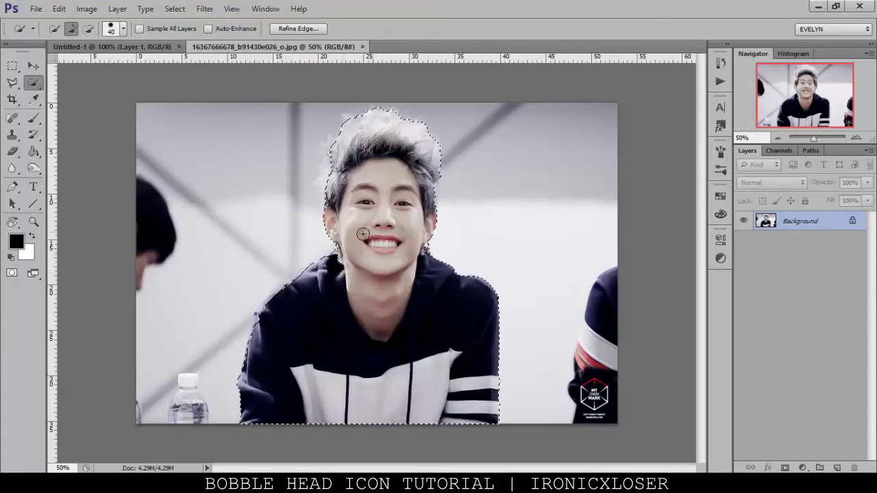
In Refine Edge, refine the hair, jaw, sweater and left shoulder edges, then apply.
click(308, 28)
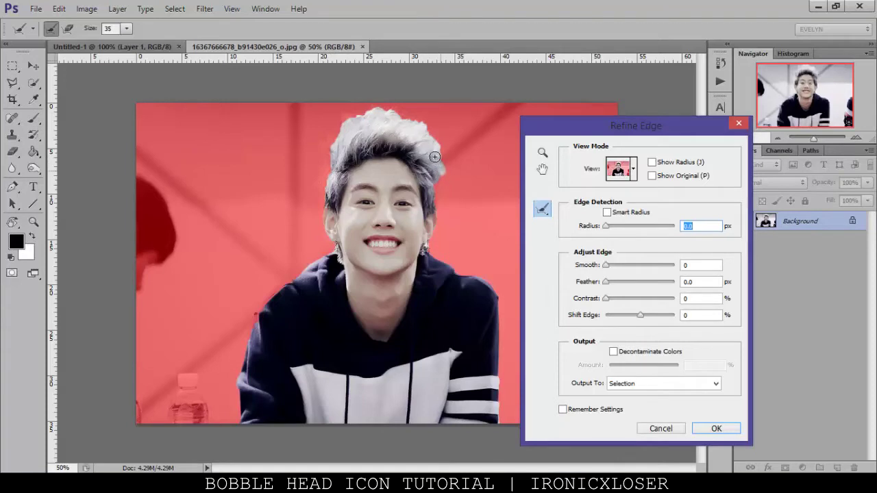
drag(424, 133, 440, 163)
mouse_move(409, 125)
mouse_down()
mouse_move(377, 107)
mouse_move(331, 142)
mouse_move(356, 113)
mouse_move(366, 119)
mouse_move(337, 164)
mouse_move(333, 150)
mouse_move(321, 220)
mouse_up()
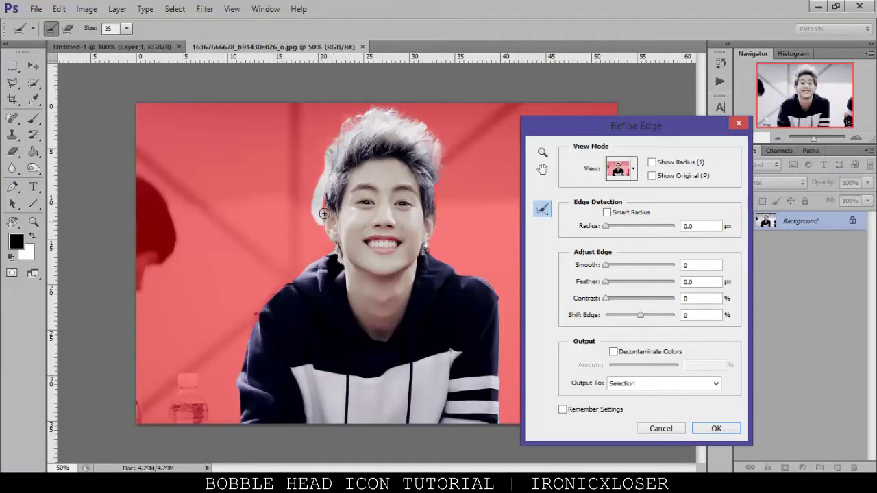
drag(337, 245, 334, 266)
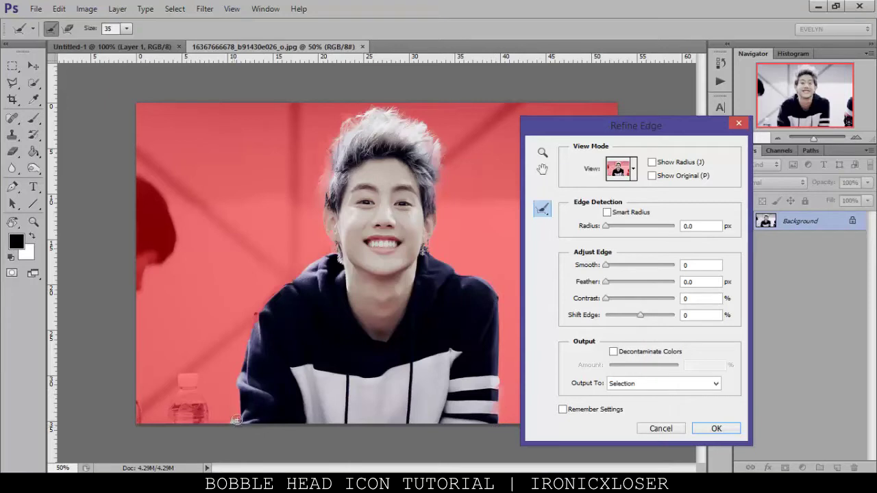
drag(234, 391, 255, 322)
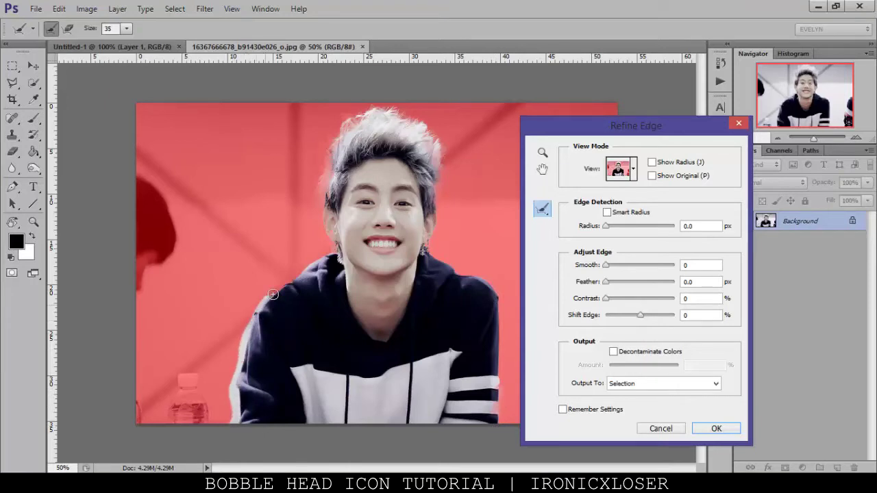
drag(292, 275, 318, 256)
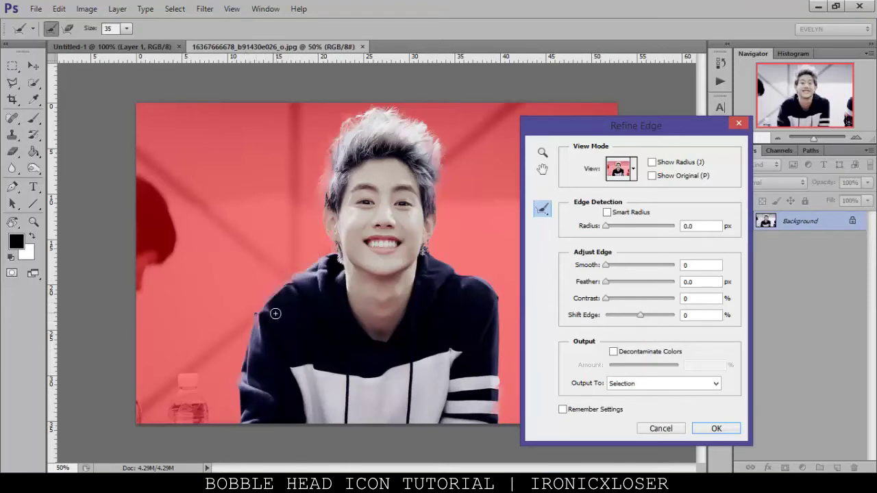
click(717, 428)
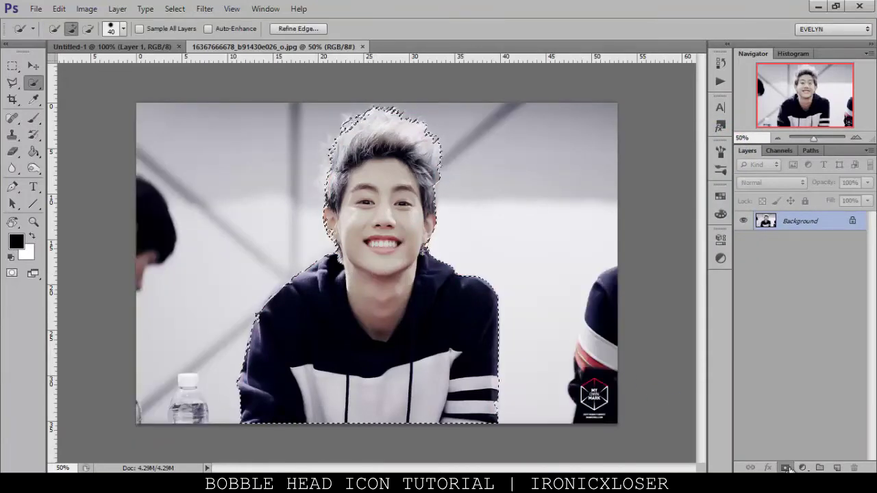
Mask out the photo's background and move the cut-out into Untitled-1.
click(788, 468)
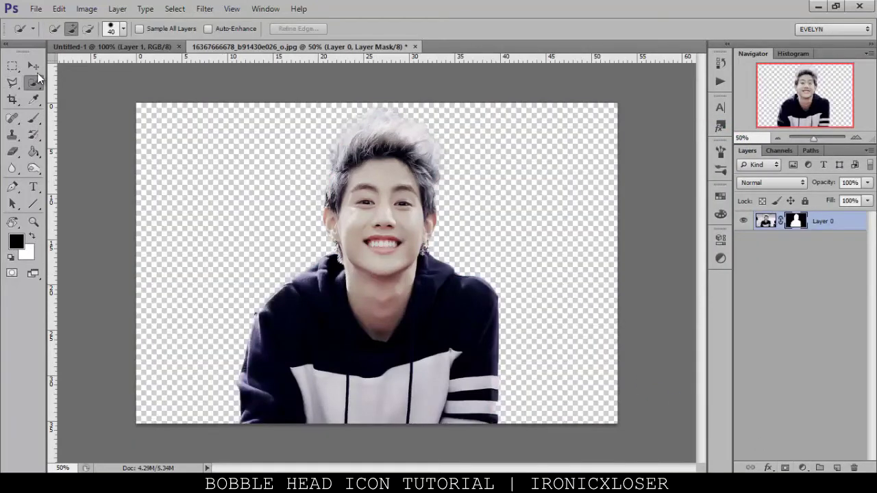
key(v)
drag(316, 185, 452, 354)
Shrink the placed copy to 43% and move it up, then bring in a second copy.
key(ctrl+t)
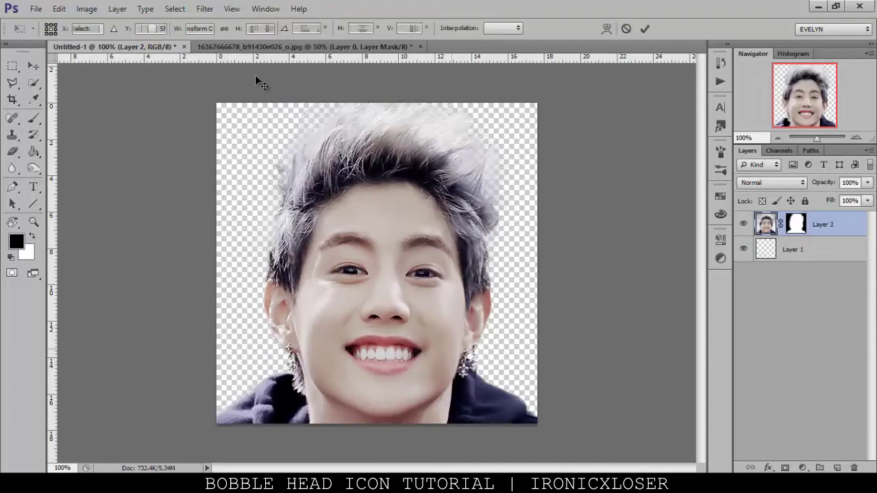
drag(371, 71, 372, 254)
drag(372, 322, 376, 215)
click(645, 29)
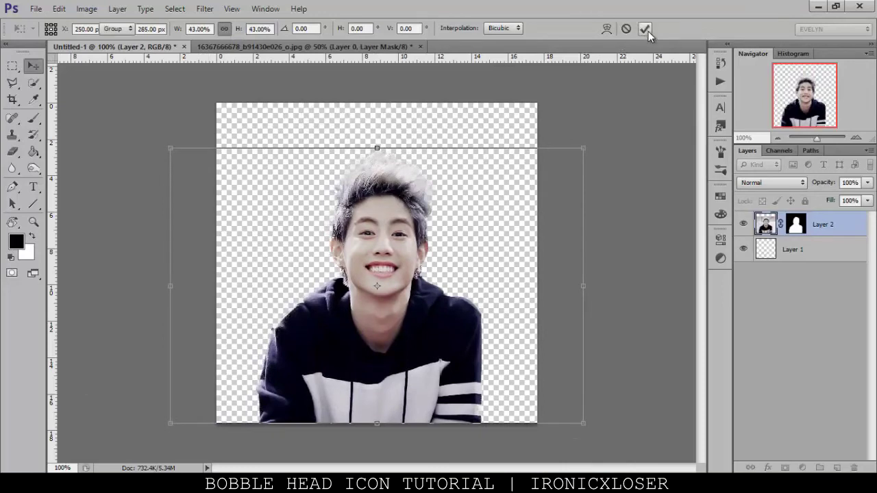
click(305, 46)
drag(347, 162, 319, 197)
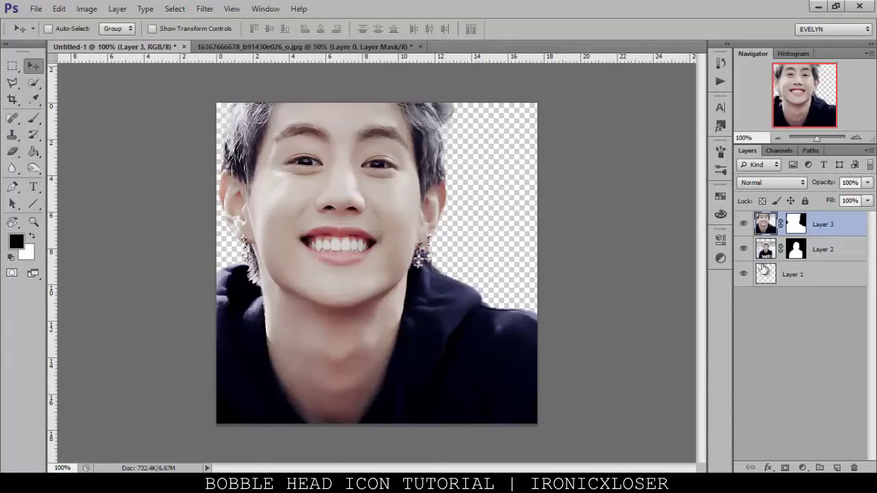
Lower Layer 3's opacity to 58% to help with alignment.
click(867, 182)
drag(868, 197, 840, 198)
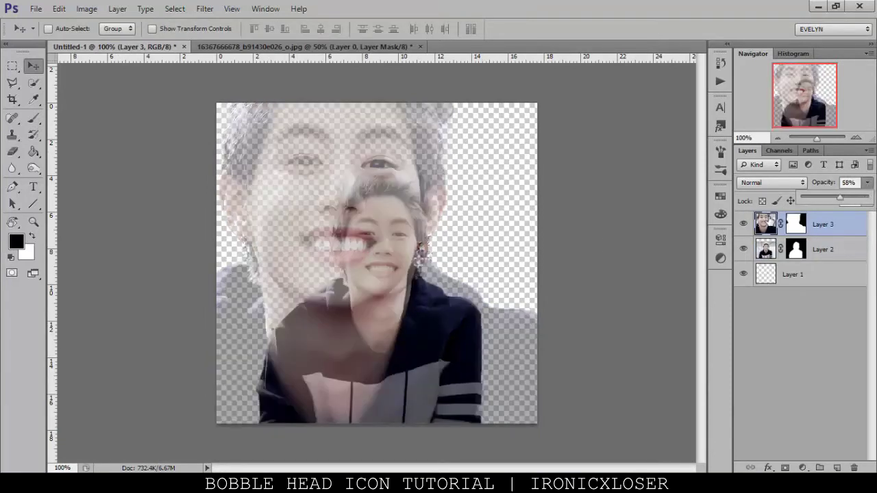
click(725, 218)
Scale Layer 3 to about 53% over the lower copy, hide Layer 2, restore 100% opacity.
key(ctrl+t)
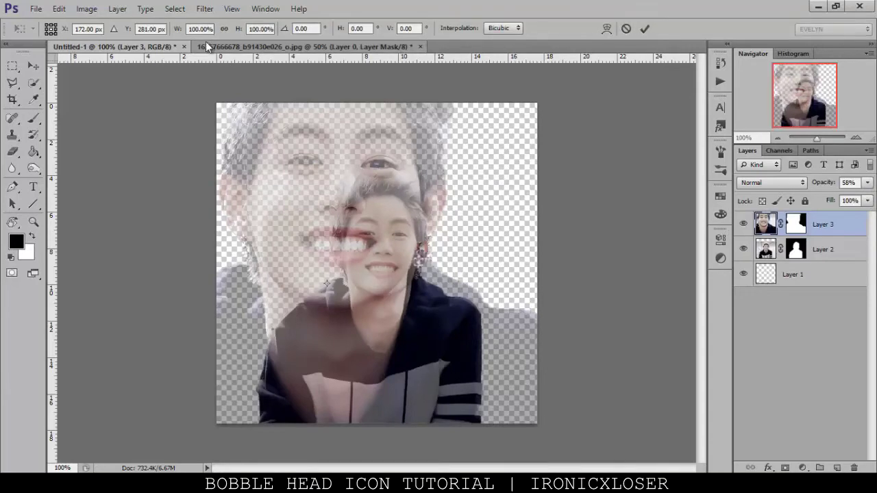
drag(238, 32, 203, 47)
drag(355, 312, 405, 324)
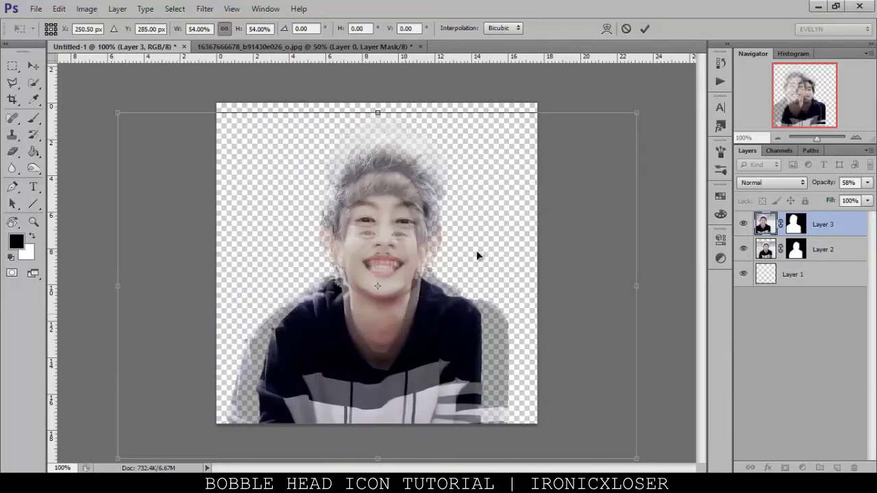
drag(635, 116, 632, 119)
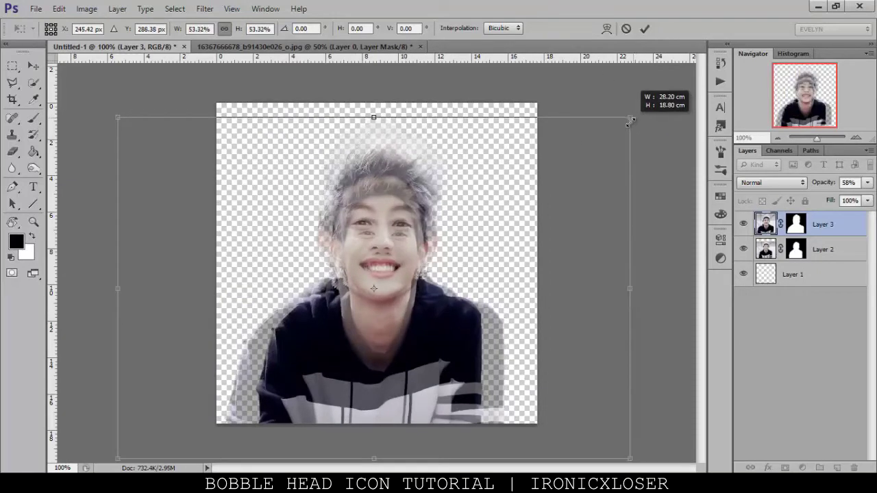
drag(446, 246, 443, 247)
click(644, 29)
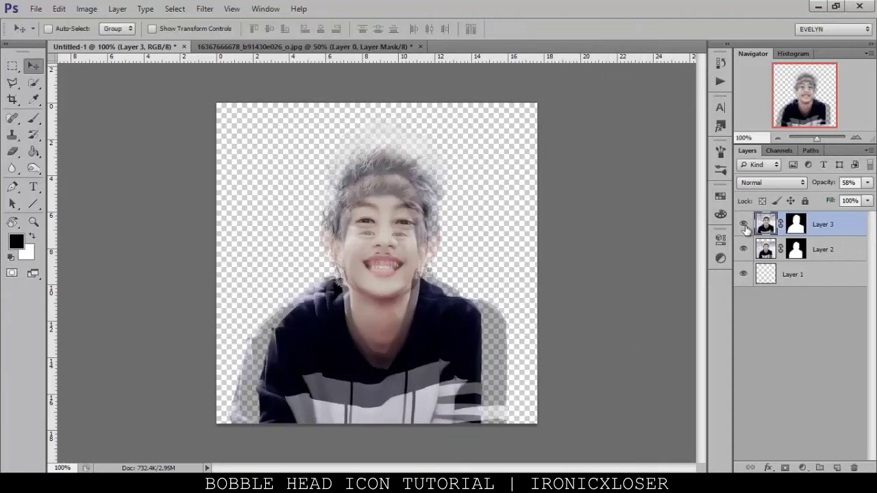
click(743, 249)
drag(827, 186, 857, 186)
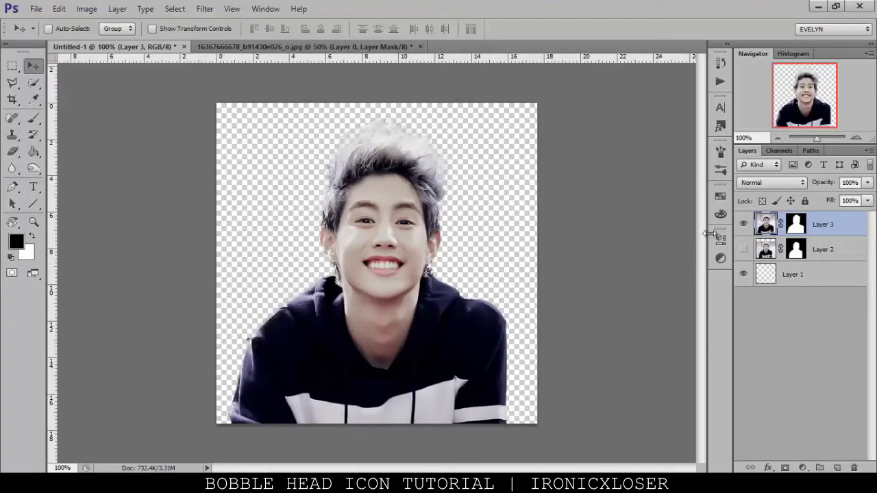
Paint black on Layer 3's mask to hide the body, leaving only the head.
click(794, 227)
click(39, 116)
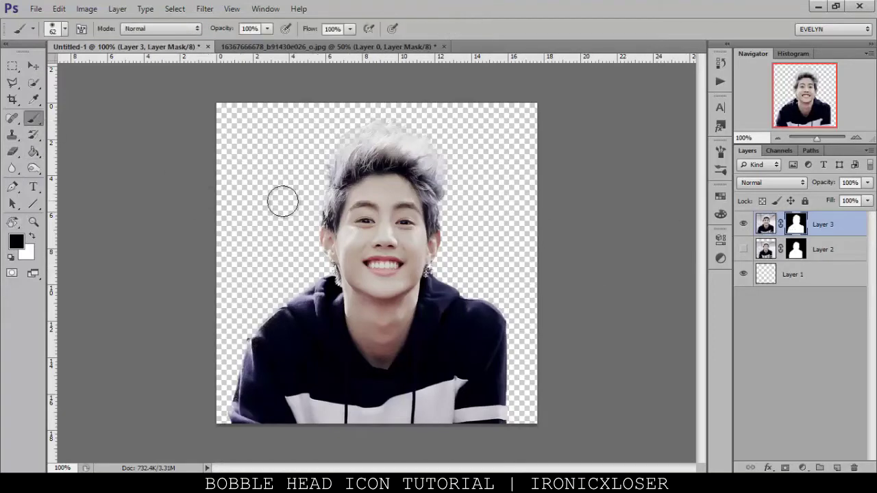
right_click(285, 200)
click(164, 274)
mouse_move(287, 301)
mouse_down()
mouse_move(309, 290)
mouse_move(345, 361)
mouse_move(311, 296)
mouse_move(318, 290)
mouse_move(349, 318)
mouse_move(379, 323)
mouse_move(479, 303)
mouse_move(511, 418)
mouse_move(484, 324)
mouse_move(486, 375)
mouse_move(464, 411)
mouse_move(460, 331)
mouse_move(444, 290)
mouse_move(441, 329)
mouse_move(328, 337)
mouse_move(297, 294)
mouse_move(243, 394)
mouse_move(219, 420)
mouse_move(270, 443)
mouse_move(322, 427)
mouse_move(371, 442)
mouse_move(392, 417)
mouse_move(425, 408)
mouse_move(446, 420)
mouse_move(444, 400)
mouse_move(507, 407)
mouse_up()
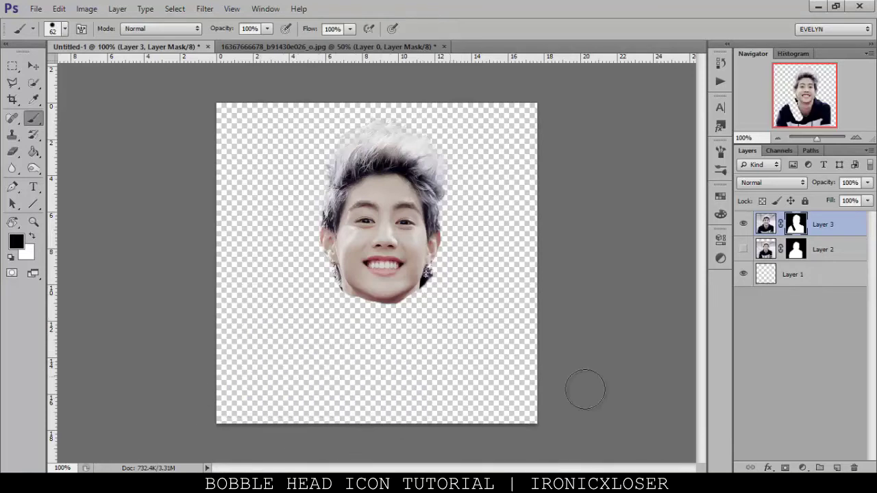
Show Layer 2 again, zoom into the chin and set the brush to 23 px.
click(744, 250)
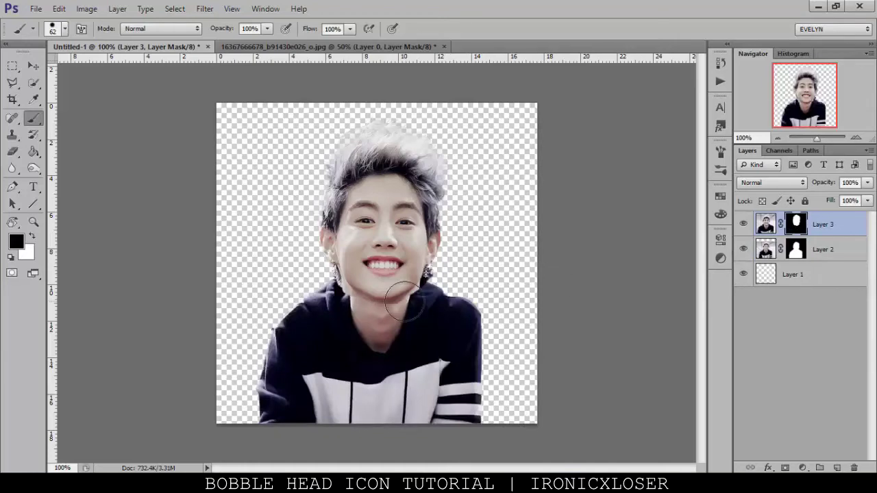
click(32, 221)
click(408, 315)
click(374, 303)
click(33, 118)
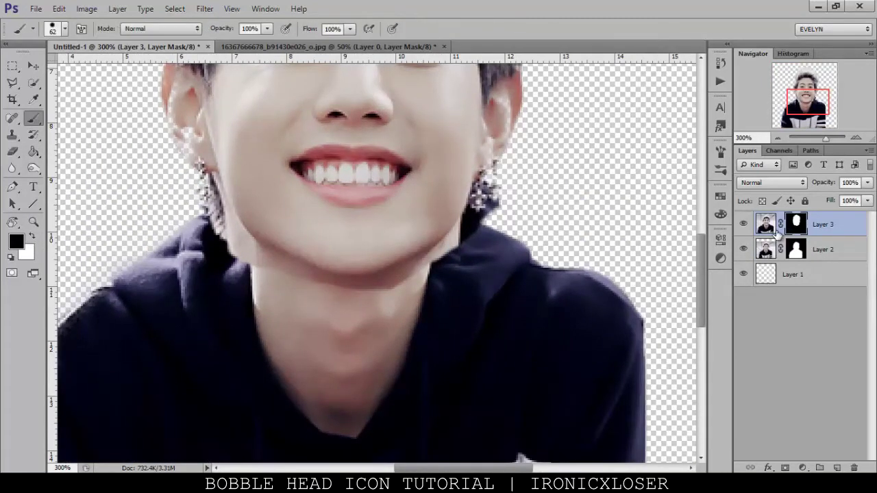
right_click(535, 232)
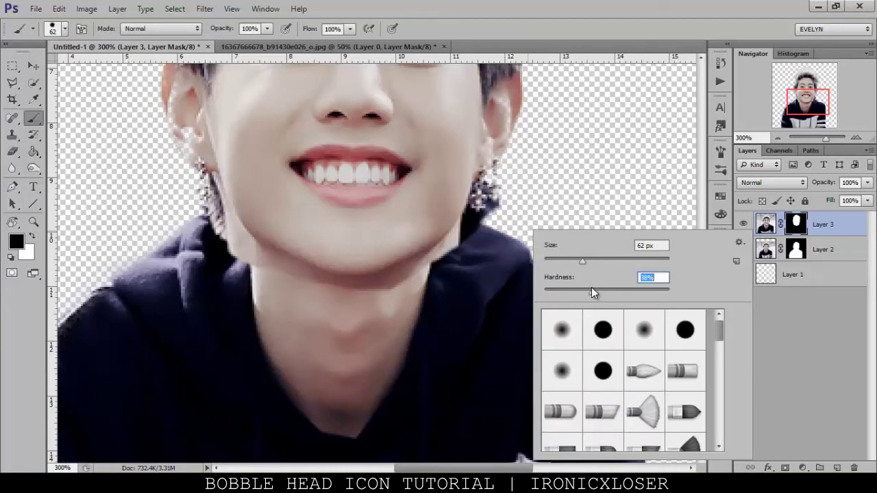
drag(568, 259, 562, 259)
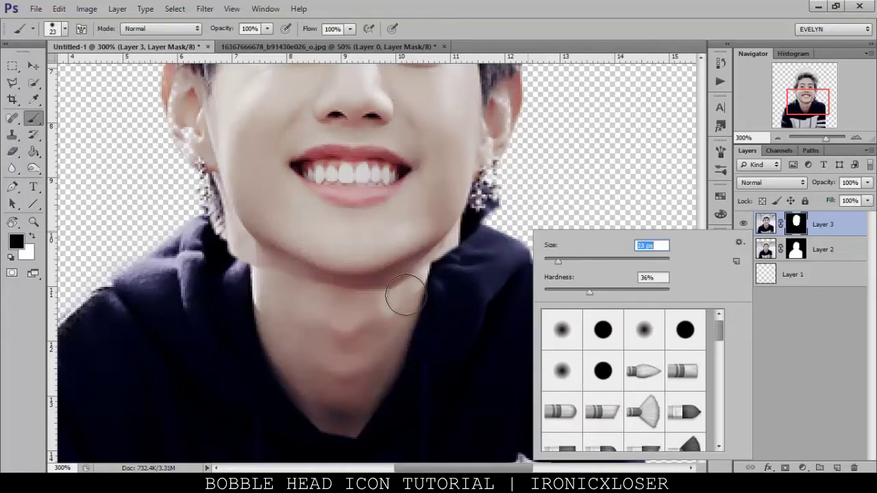
click(401, 300)
Mask the hoodie edges around the neck and parts of both ears.
mouse_move(394, 303)
mouse_down()
mouse_move(466, 251)
mouse_move(496, 190)
mouse_move(463, 261)
mouse_up()
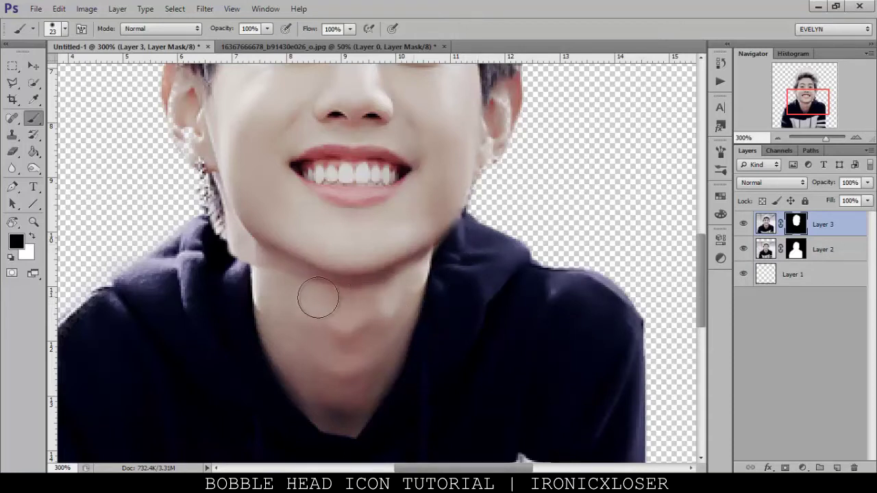
mouse_move(203, 225)
mouse_down()
mouse_move(238, 259)
mouse_move(199, 198)
mouse_move(231, 249)
mouse_move(262, 272)
mouse_up()
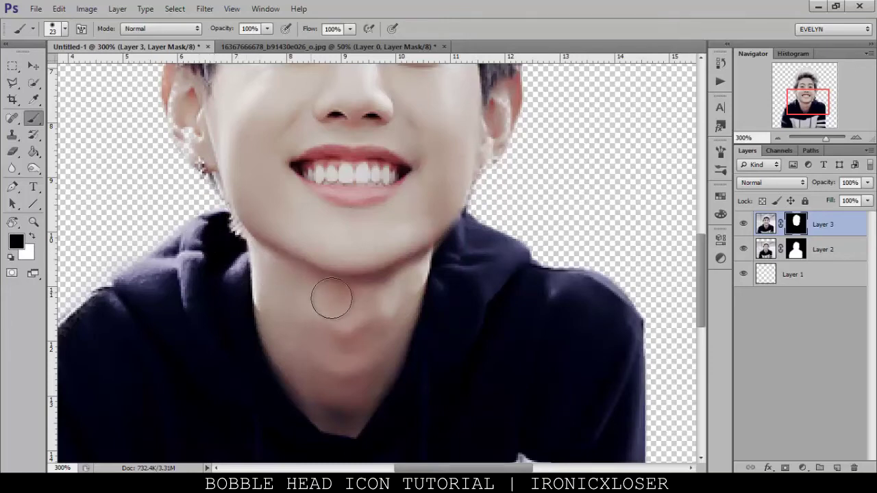
mouse_move(462, 258)
mouse_down()
mouse_move(450, 268)
mouse_move(470, 250)
mouse_up()
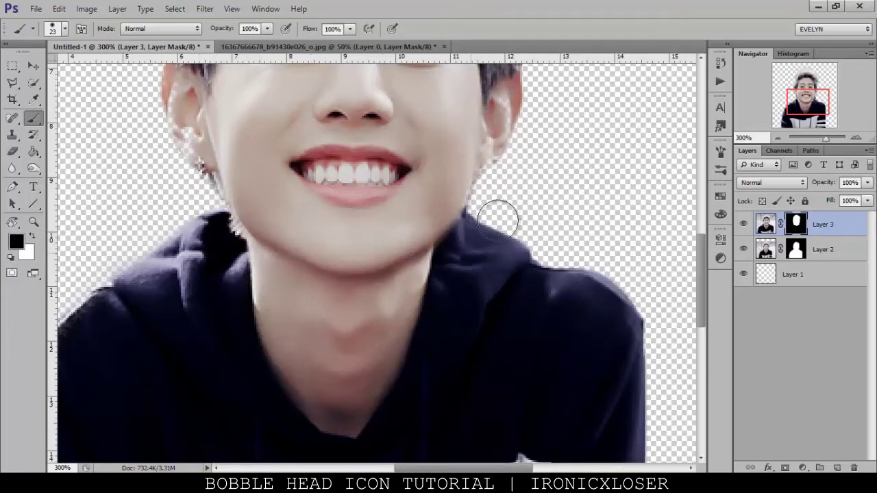
scroll(240, 299, up, 5)
mouse_move(180, 312)
mouse_down()
mouse_move(190, 304)
mouse_move(184, 309)
mouse_up()
drag(508, 319, 497, 321)
Paint the left ear back in with white, then zoom out to the whole icon.
key(x)
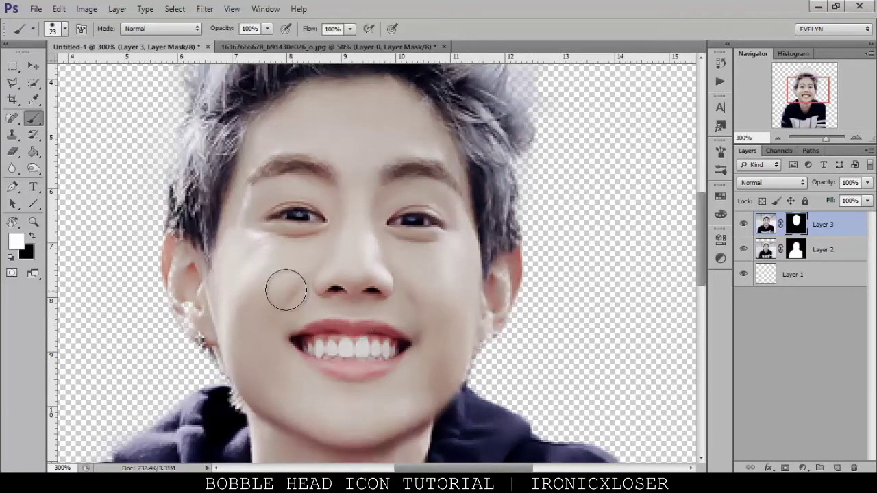
drag(189, 280, 186, 237)
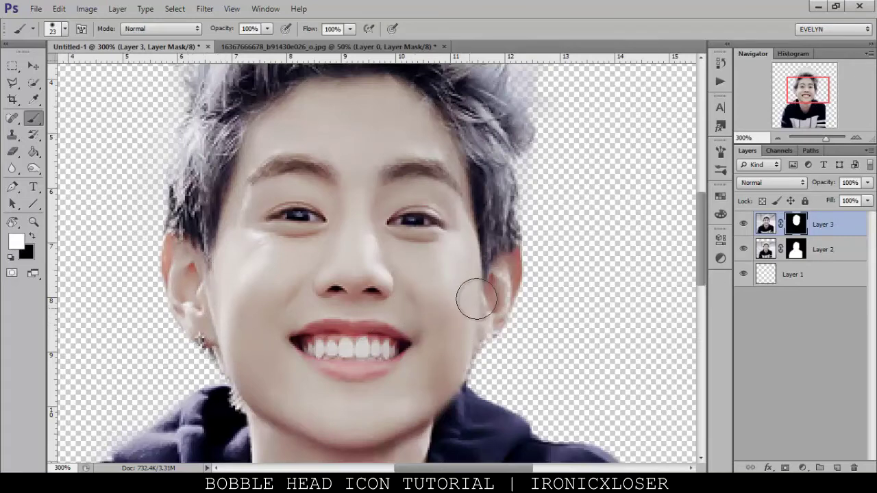
scroll(455, 293, up, 5)
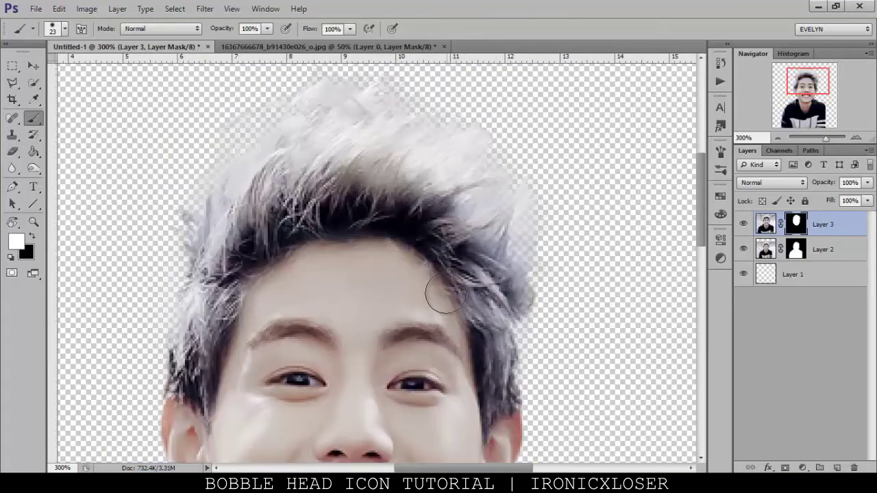
click(778, 138)
click(778, 137)
click(778, 138)
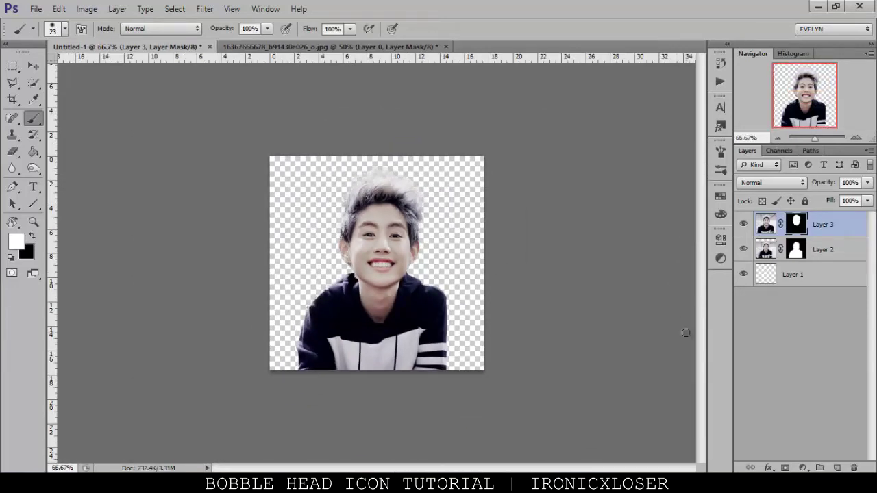
Fill Layer 1 with a grey sampled from the hair using the Eyedropper and Paint Bucket.
click(811, 283)
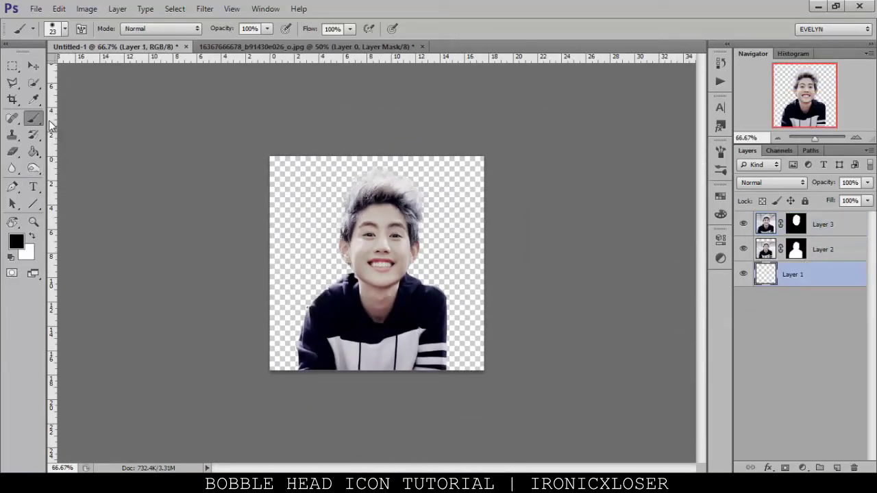
click(34, 98)
click(374, 188)
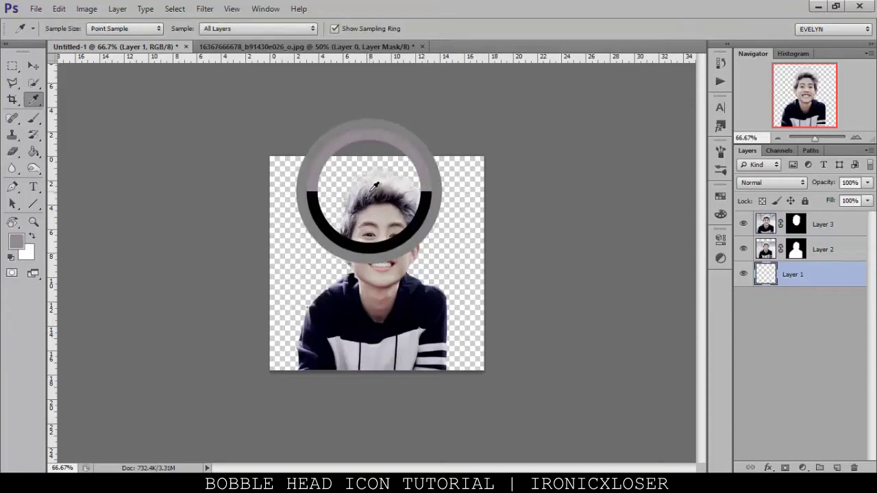
key(g)
click(306, 243)
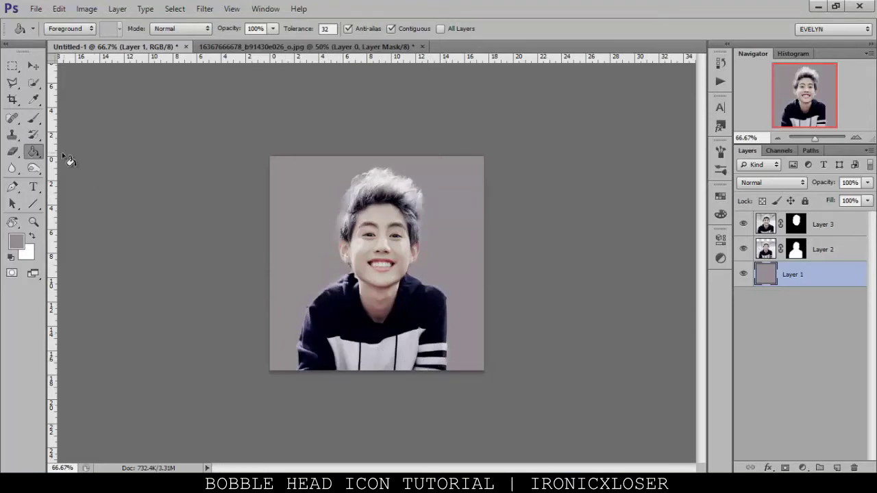
click(12, 82)
click(30, 224)
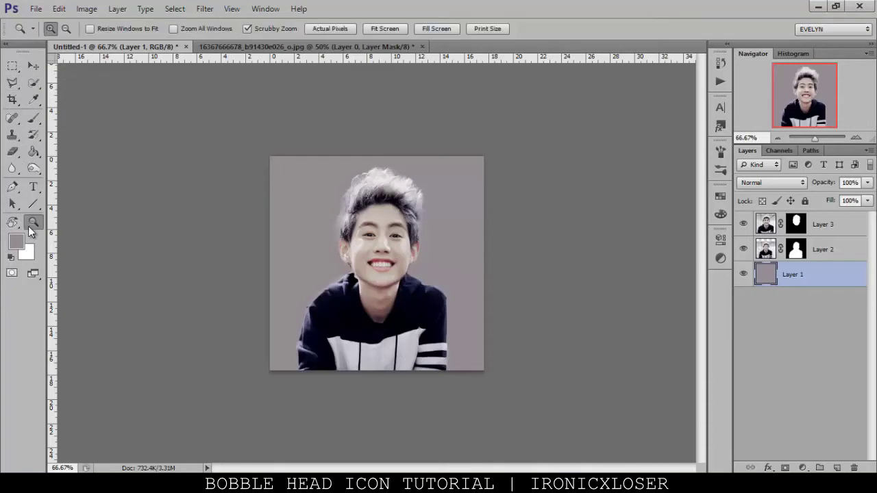
Zoom in and start a Polygonal Lasso outline from the ear up the hair's left edge.
click(264, 353)
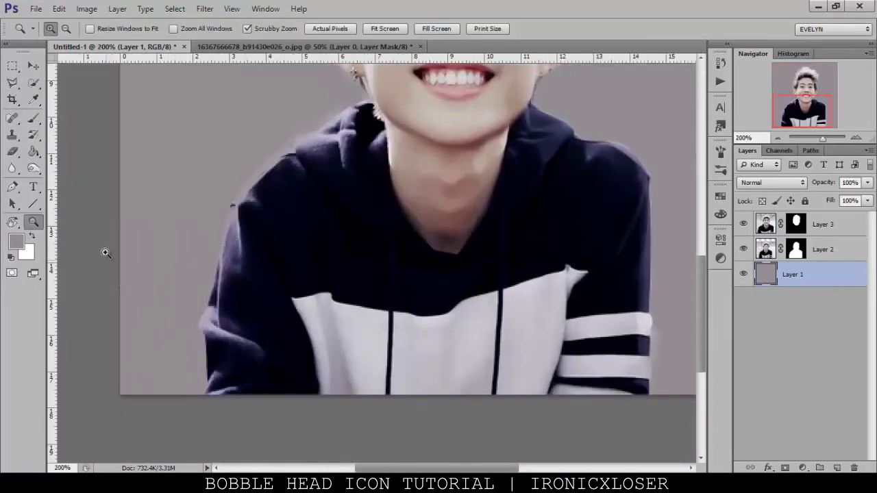
click(13, 82)
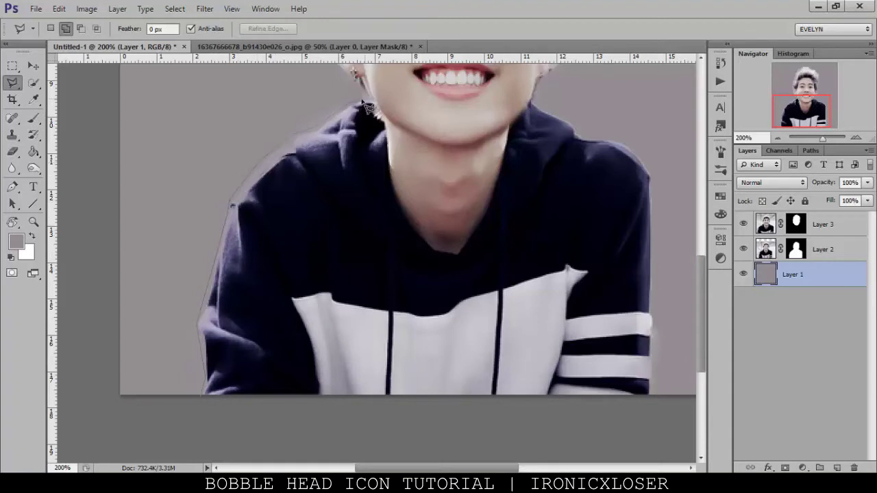
scroll(341, 229, up, 5)
click(327, 209)
scroll(329, 211, up, 3)
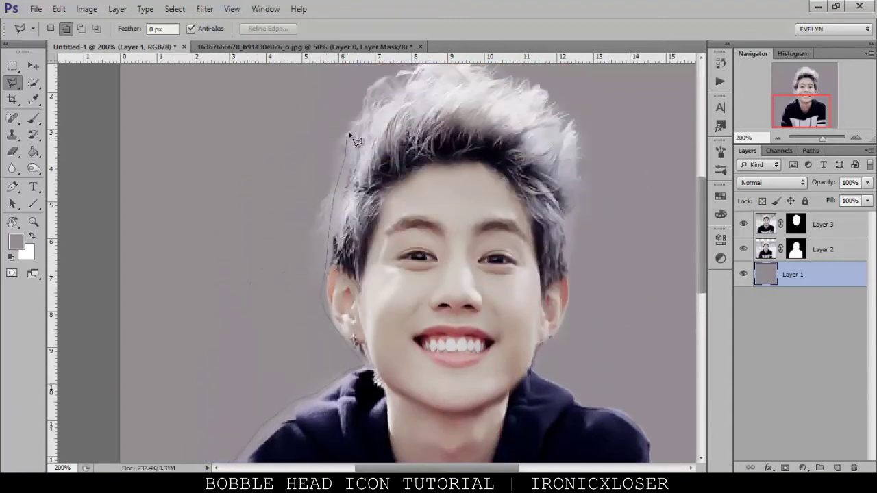
click(370, 102)
Close the outline around the whole figure and add a new layer above Layer 1.
scroll(384, 96, up, 1)
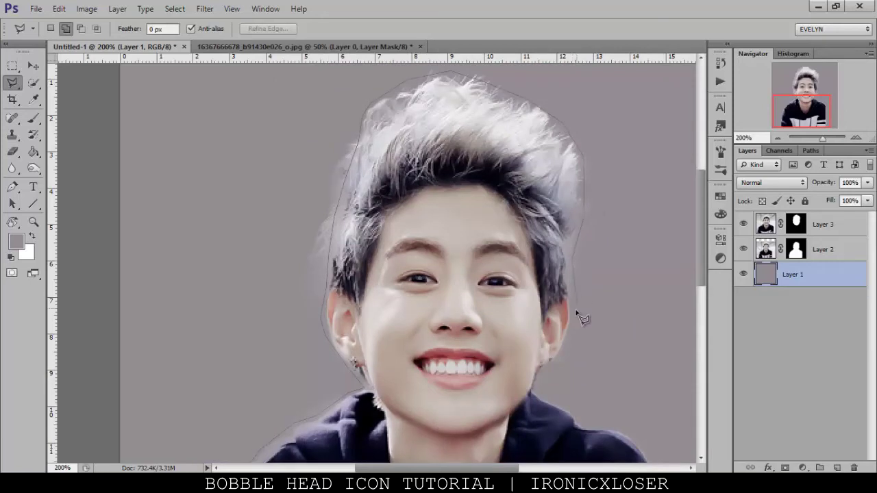
scroll(631, 435, down, 5)
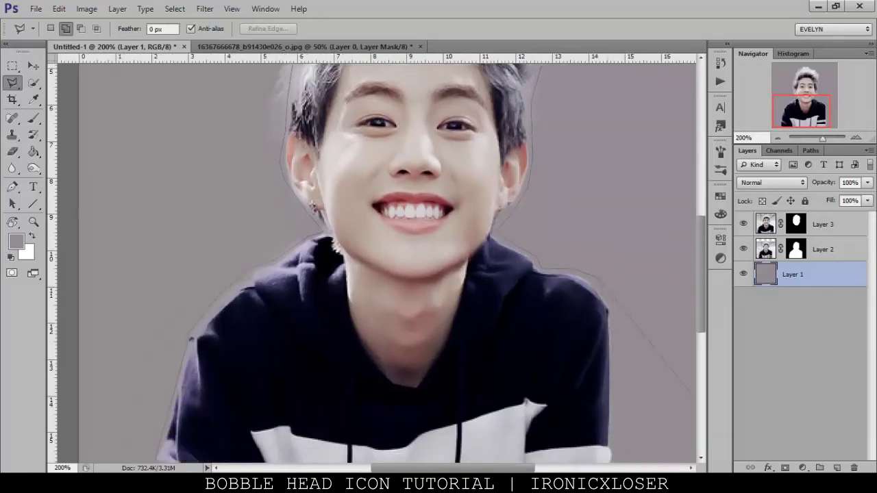
scroll(603, 309, down, 3)
scroll(587, 416, down, 1)
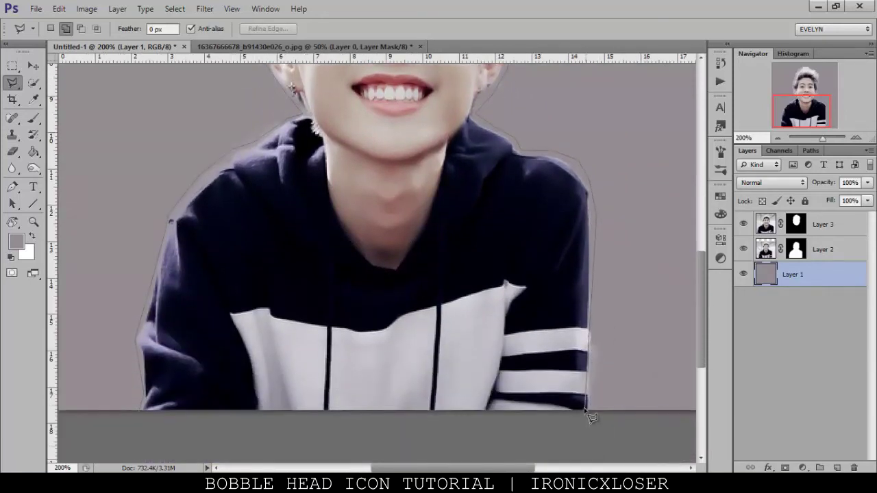
click(144, 415)
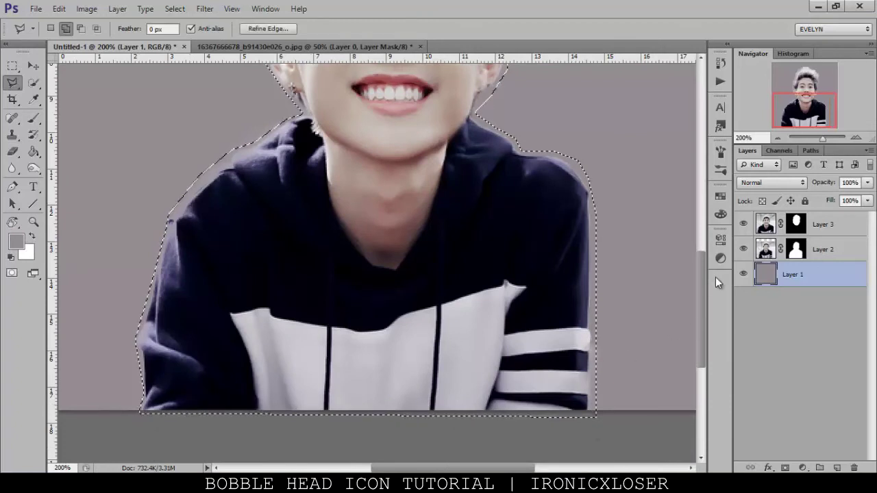
click(837, 468)
Fill the figure selection with white using the Paint Bucket, then deselect.
click(31, 235)
click(32, 150)
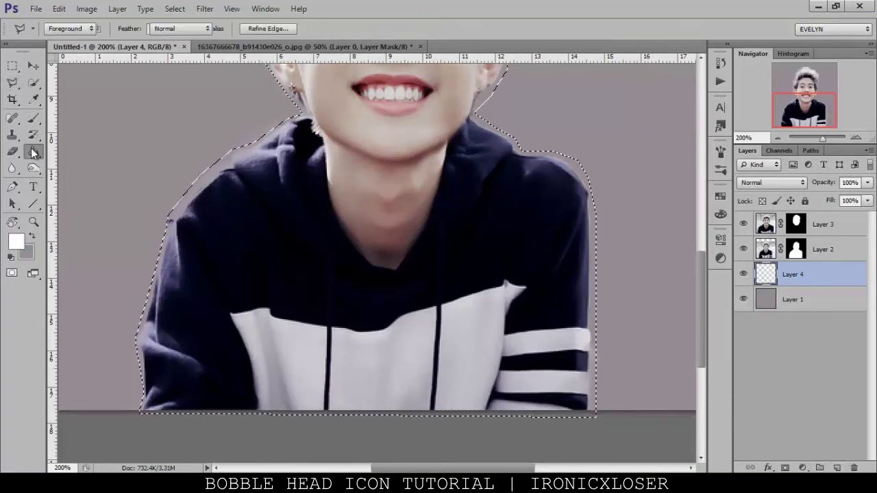
click(331, 252)
click(12, 66)
key(ctrl+d)
Zoom out and brush a soft white glow around the top of the head.
click(778, 137)
click(777, 137)
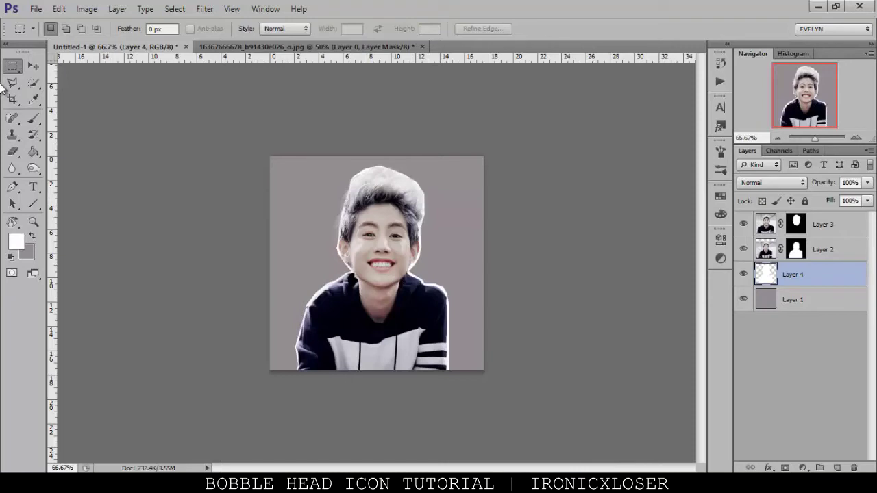
click(34, 118)
right_click(379, 210)
key(Return)
mouse_move(383, 171)
mouse_down()
mouse_move(336, 192)
mouse_move(352, 176)
mouse_up()
Erase the white glow above the hair, along the left face edge and shoulders.
key(x)
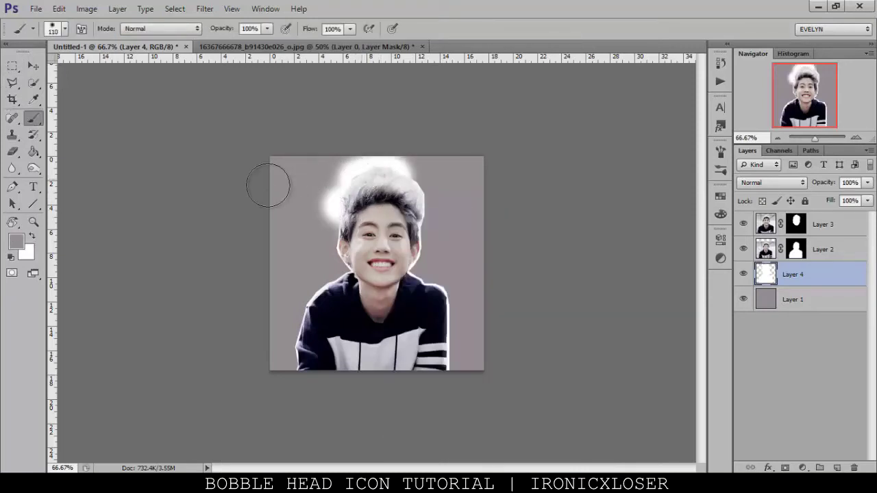
click(12, 151)
right_click(379, 198)
key(Return)
mouse_move(355, 209)
mouse_down()
mouse_move(333, 180)
mouse_move(391, 172)
mouse_move(434, 197)
mouse_up()
mouse_move(337, 209)
mouse_down()
mouse_move(400, 247)
mouse_move(323, 255)
mouse_move(270, 377)
mouse_move(438, 316)
mouse_move(444, 342)
mouse_up()
drag(843, 282, 856, 469)
Load Layer 2's body mask as a selection and expand it by 5 pixels.
ctrl+click(796, 251)
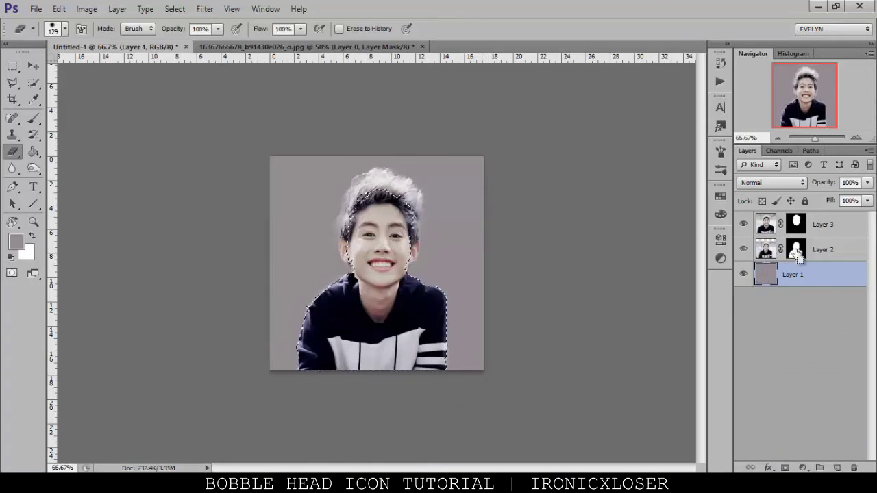
click(175, 10)
click(796, 250)
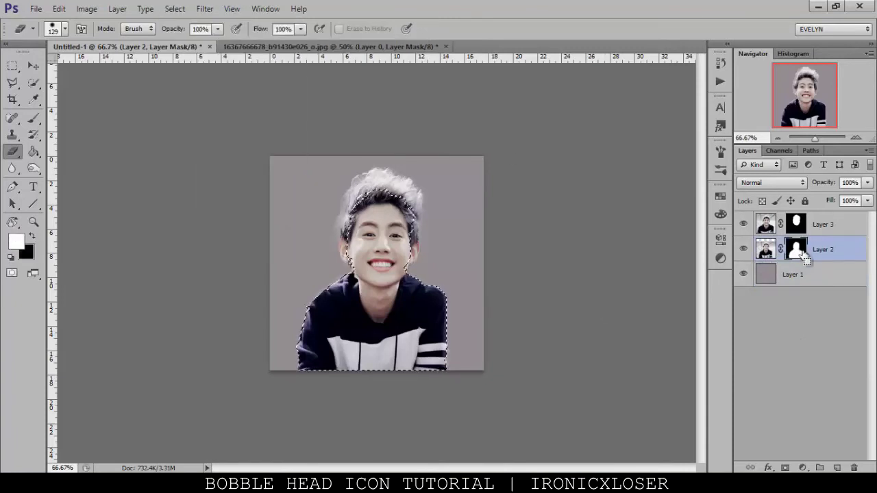
click(175, 10)
mouse_move(219, 158)
click(116, 172)
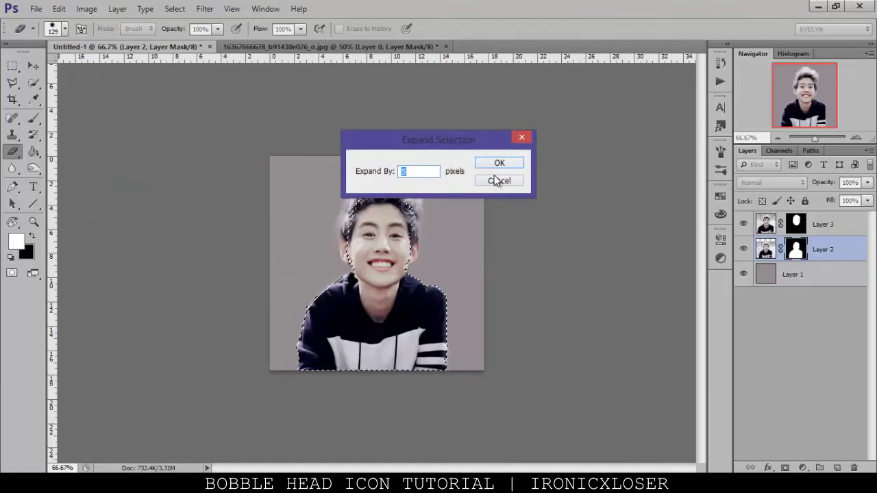
click(499, 164)
Add a new layer above Layer 1, fill the expanded selection white, and deselect.
click(795, 278)
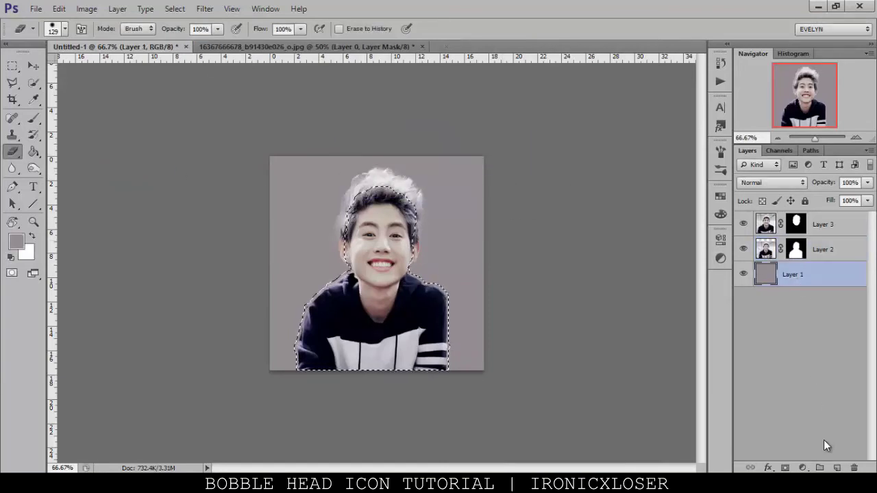
click(837, 468)
click(33, 151)
click(382, 302)
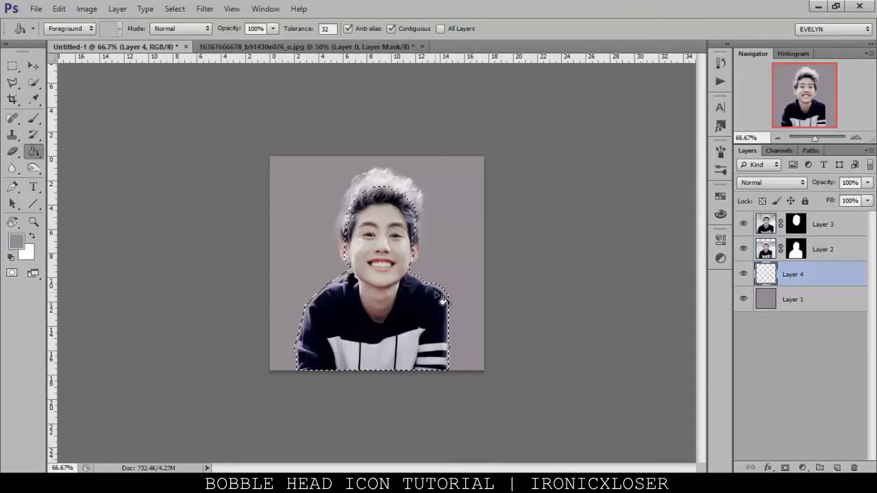
key(x)
click(401, 279)
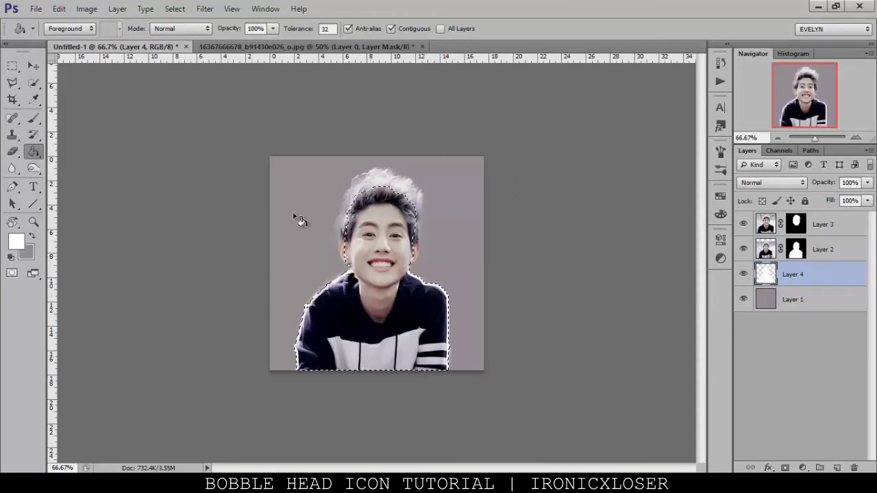
click(11, 66)
click(165, 113)
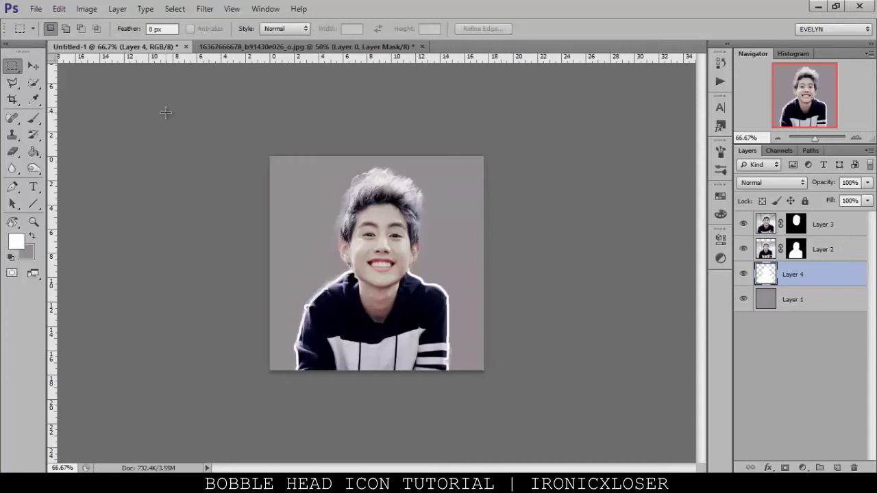
Load Layer 3's head mask as a selection and expand it by 5 pixels.
ctrl+click(795, 230)
click(175, 9)
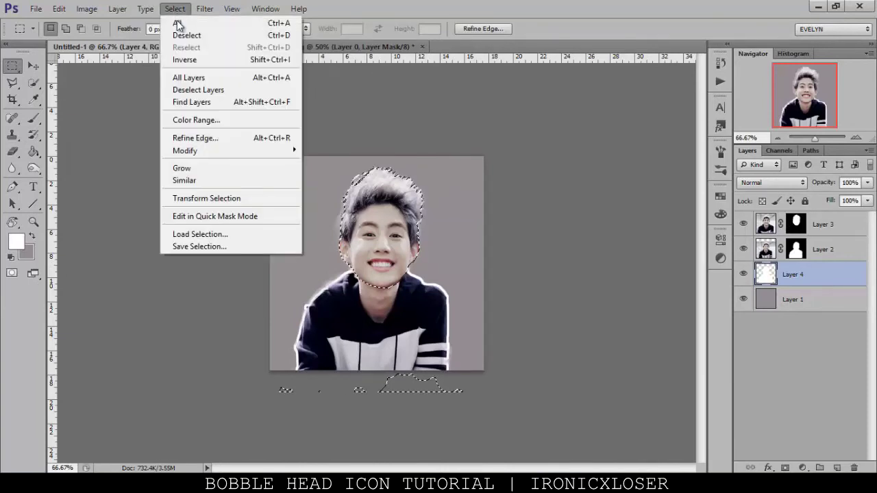
mouse_move(194, 152)
click(128, 176)
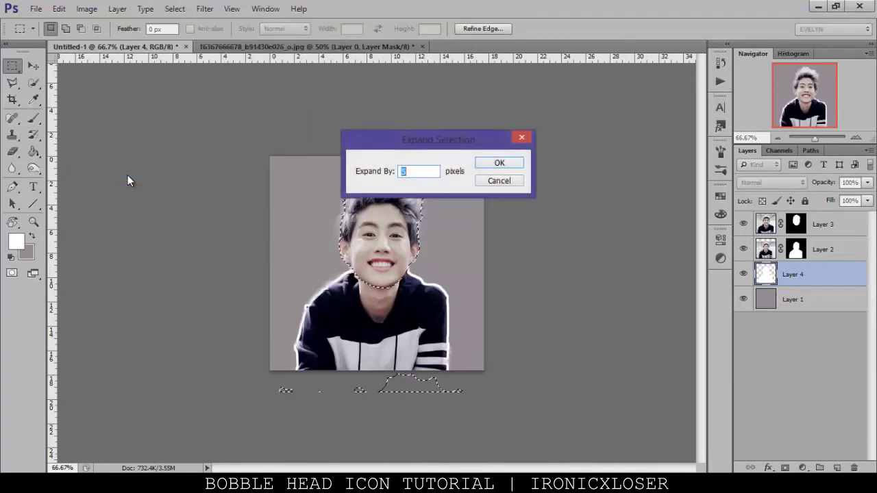
key(Return)
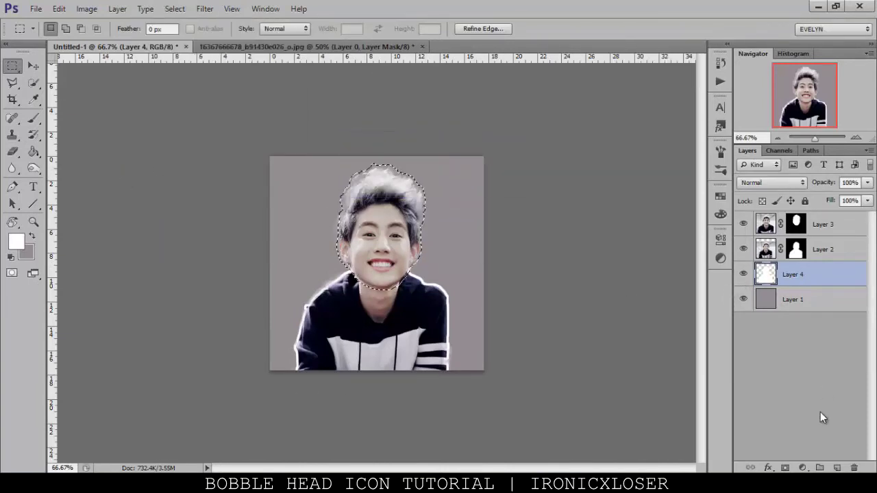
Create Layer 5 above Layer 4, fill the head selection white, and deselect.
click(837, 468)
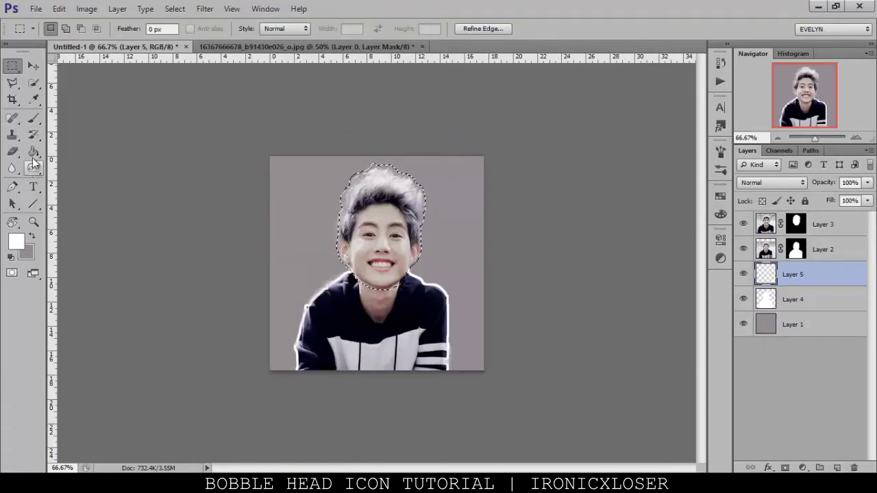
click(33, 152)
click(383, 206)
click(12, 66)
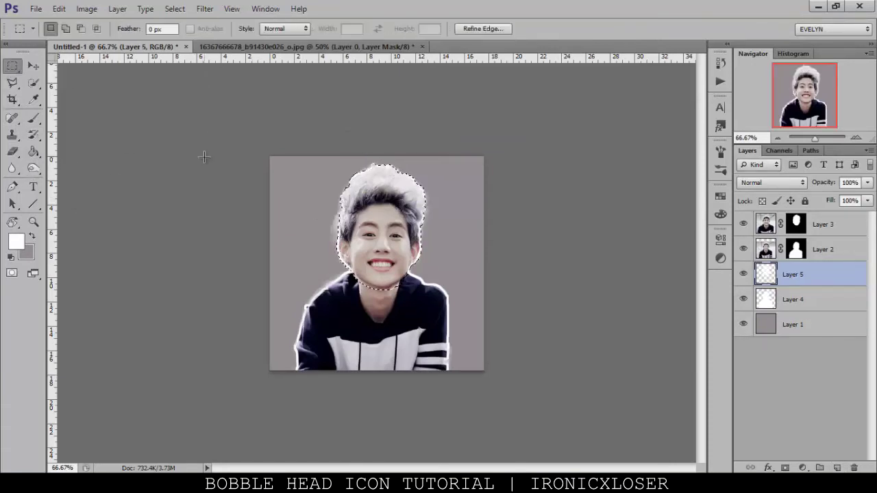
click(211, 161)
Zoom to 100%, brush a white spot left of the head, then undo it.
click(33, 223)
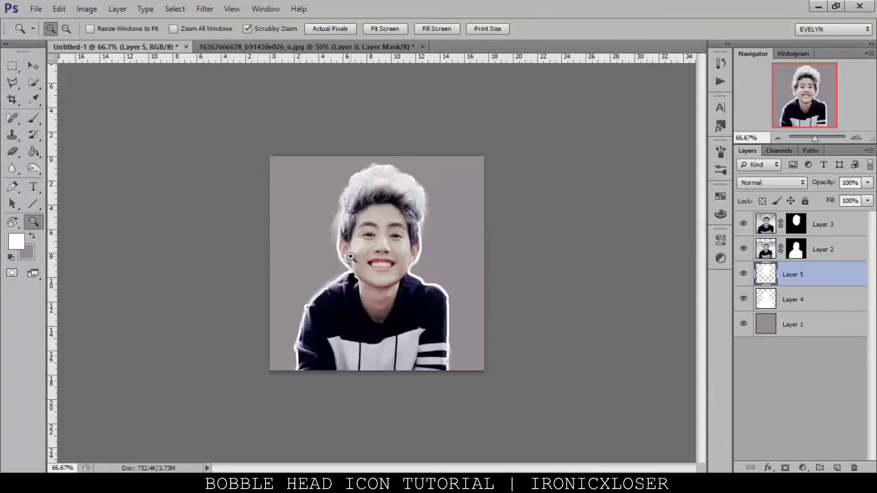
click(240, 230)
key(b)
mouse_move(267, 206)
mouse_down()
mouse_move(276, 201)
mouse_move(281, 211)
mouse_up()
key(ctrl+z)
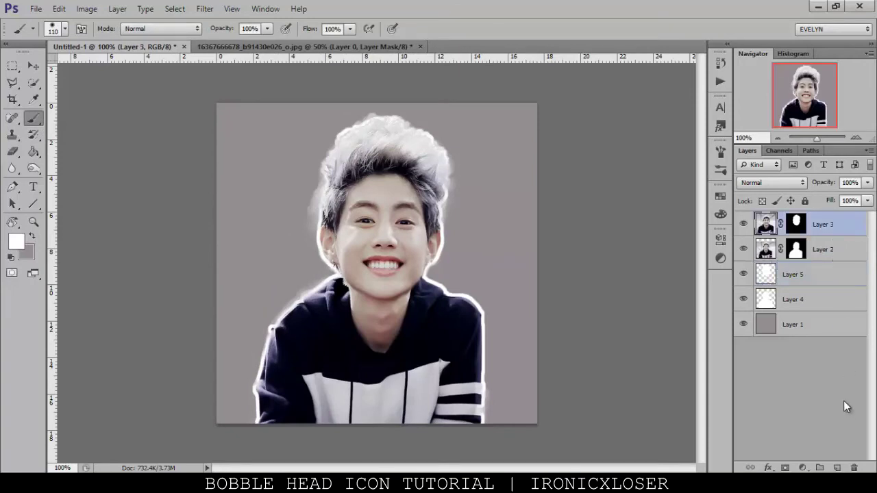
Add a new top layer and set the foreground colour to pink #e3a0a0.
click(836, 467)
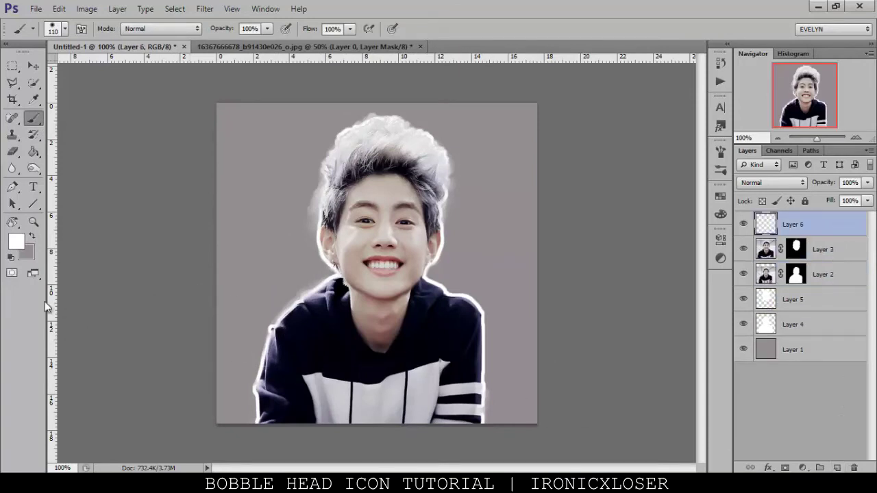
click(15, 243)
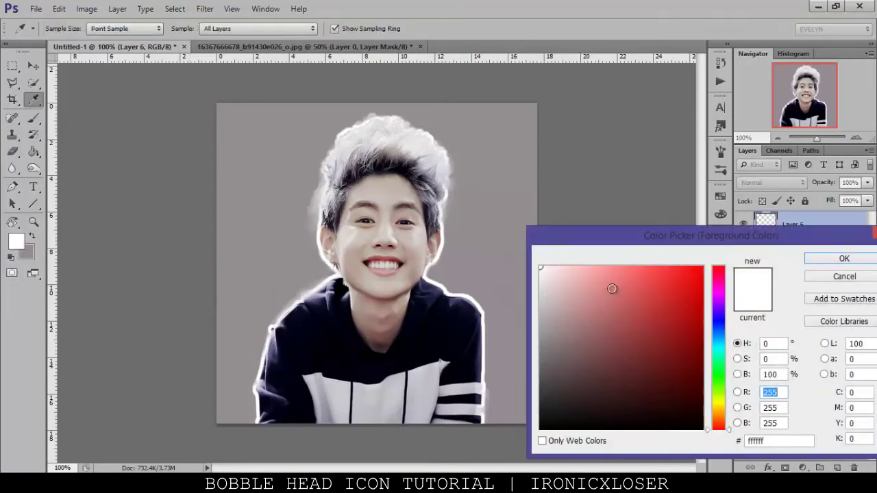
click(580, 277)
click(587, 284)
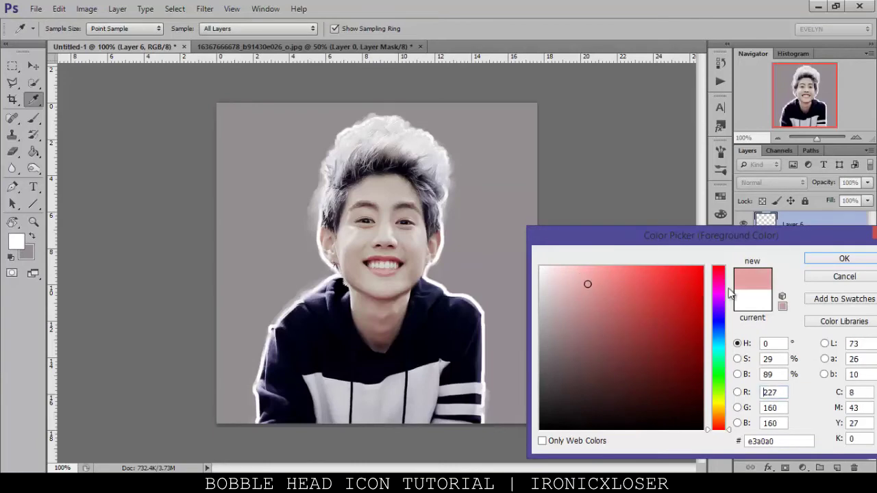
click(844, 259)
Zoom in on the face and paint pink blush across both cheeks with a 15 px brush.
key(b)
key(ctrl+plus)
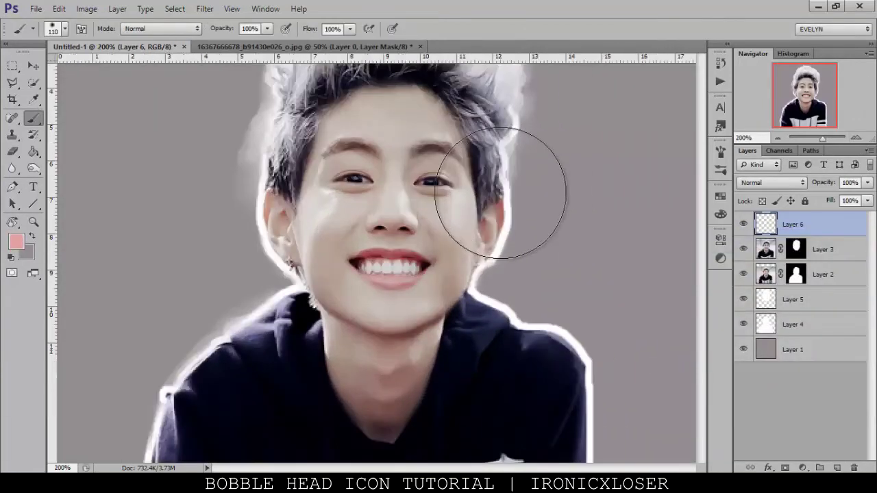
right_click(508, 200)
drag(548, 220, 531, 223)
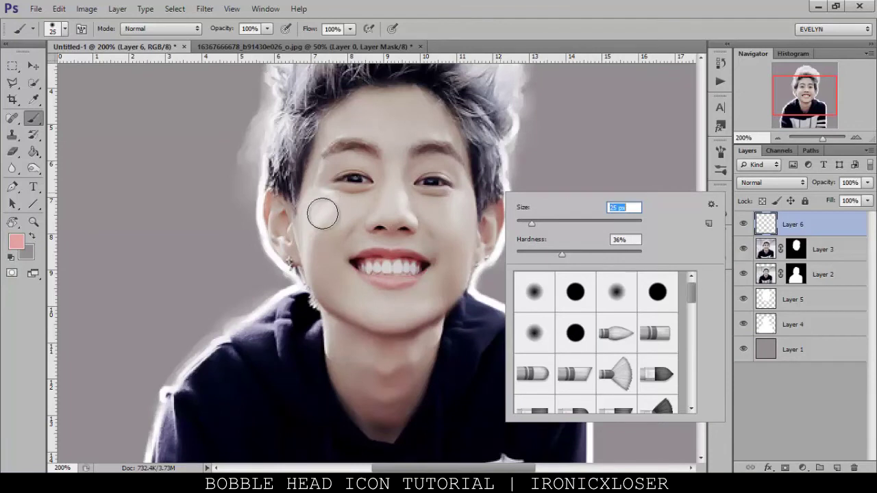
key(bracketleft)
drag(315, 215, 332, 215)
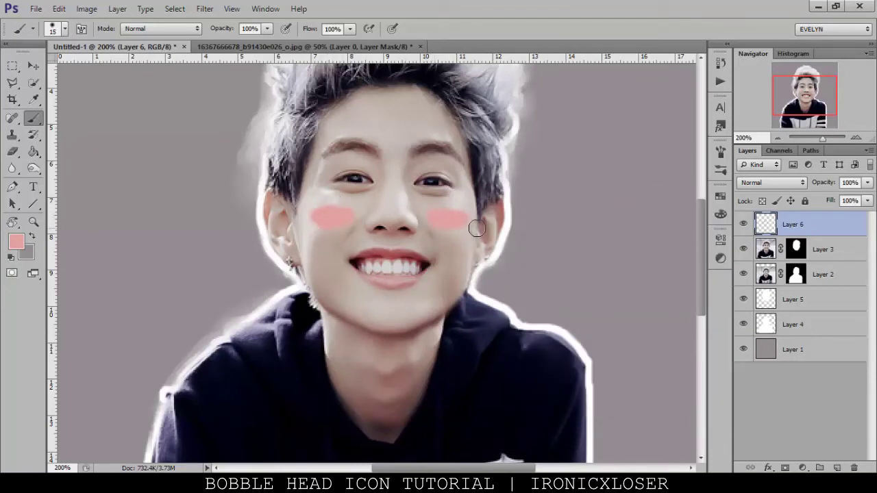
click(204, 8)
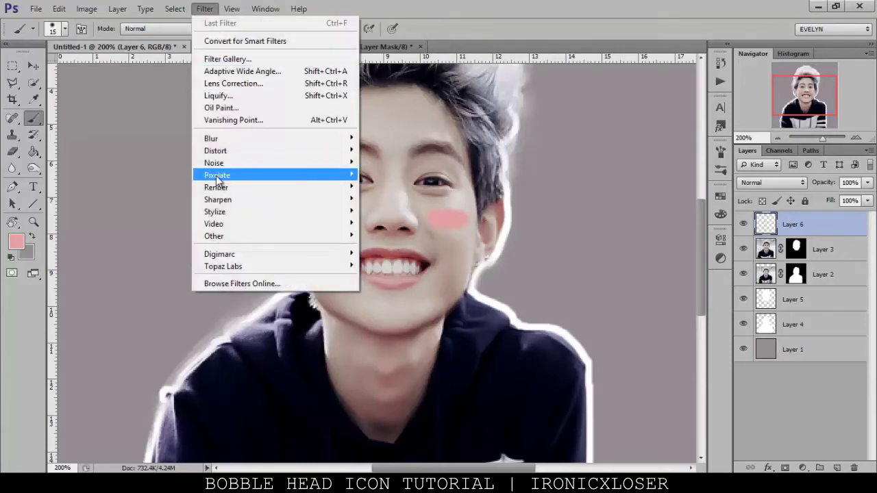
Apply a 3.5 px Gaussian Blur to the blush, then zoom to 300% on the left cheek.
mouse_move(210, 139)
click(147, 228)
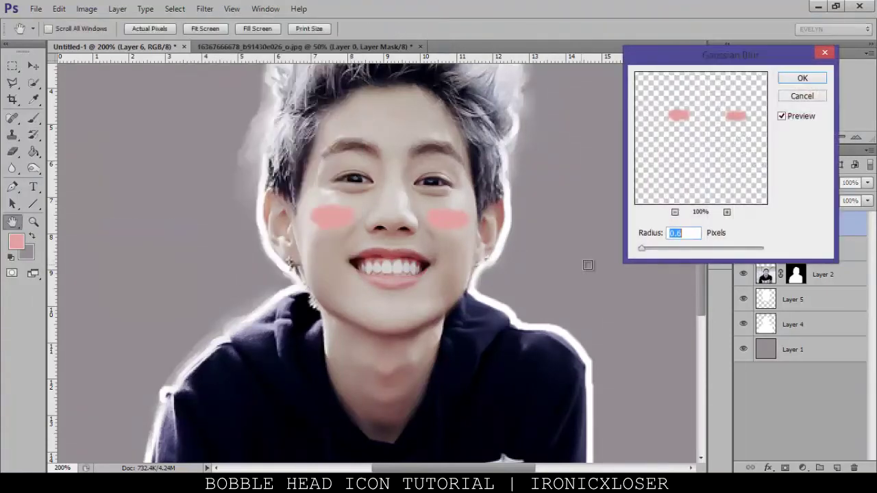
click(662, 250)
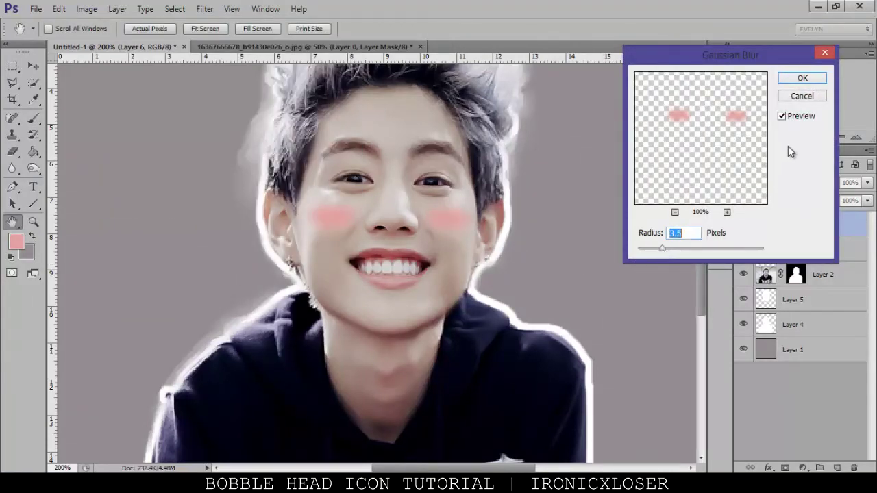
click(801, 79)
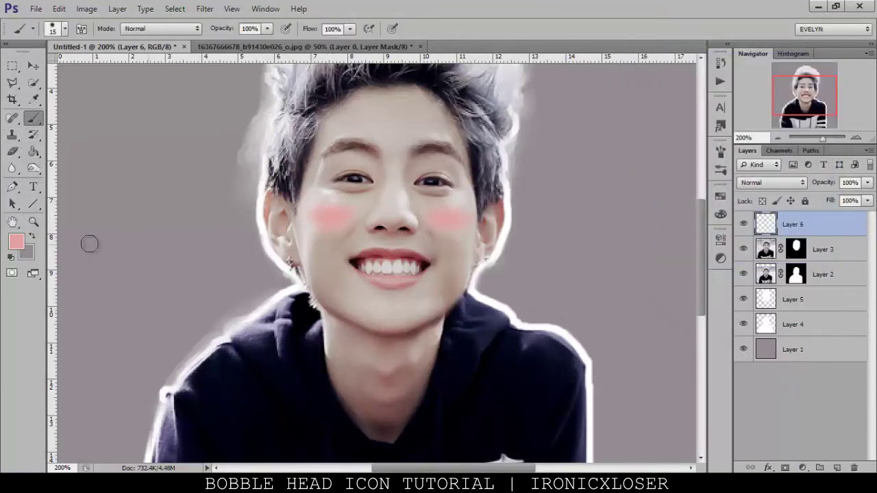
click(33, 223)
click(313, 215)
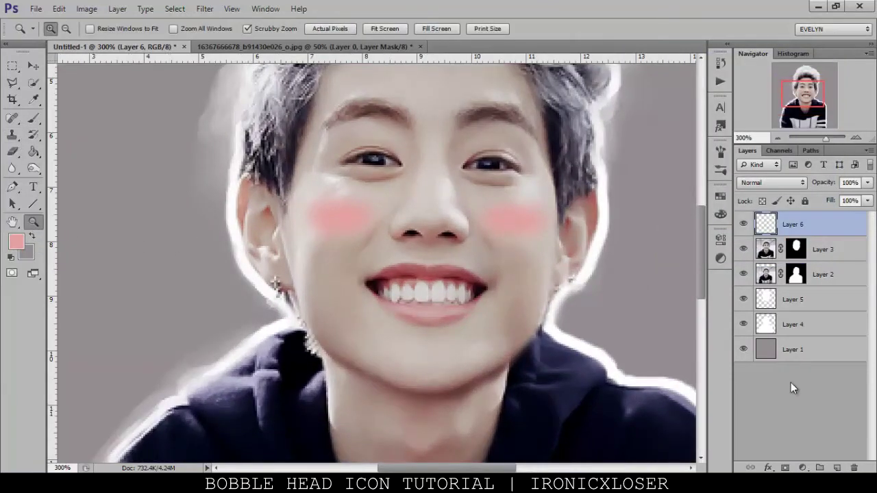
On a new layer, draw short white 3 px lines on the left cheek and duplicate both.
click(837, 467)
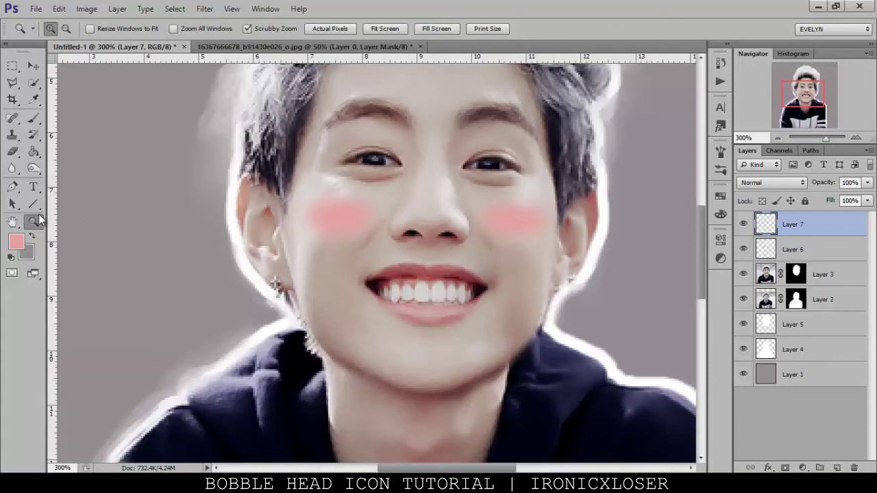
click(33, 205)
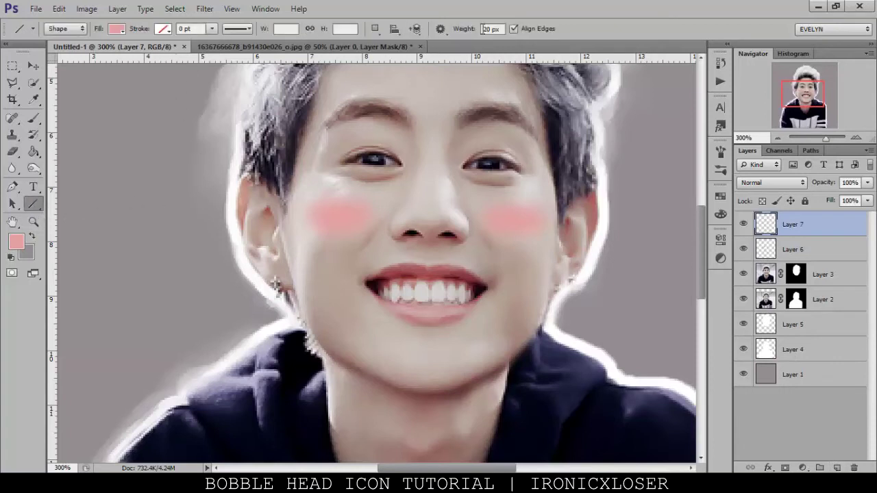
text(3)
click(11, 257)
click(31, 236)
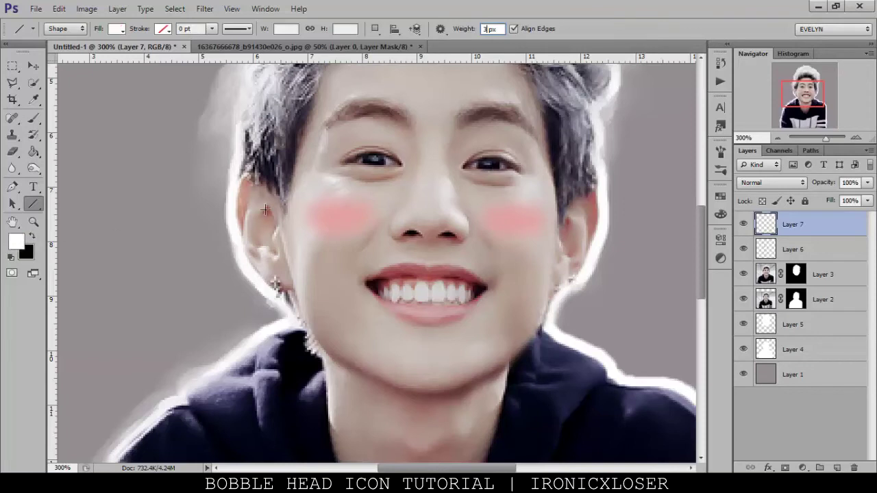
mouse_move(334, 206)
mouse_down()
mouse_move(326, 224)
mouse_move(336, 215)
mouse_move(342, 228)
mouse_up()
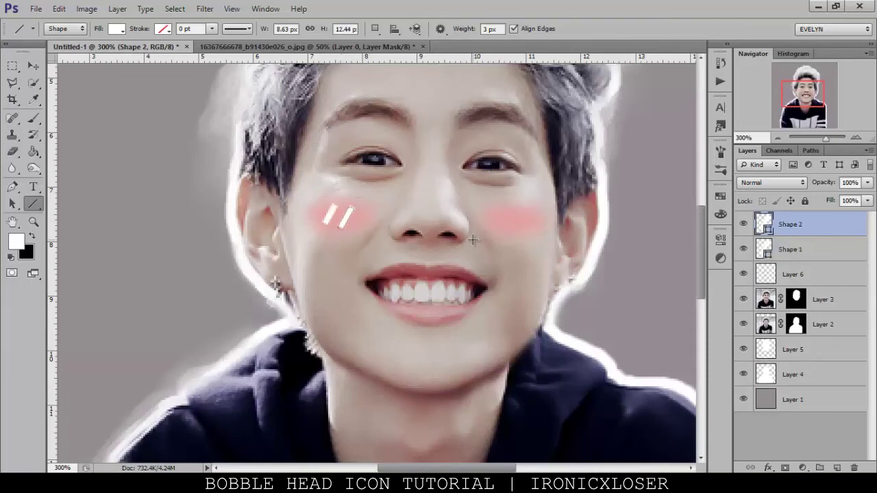
shift+click(845, 255)
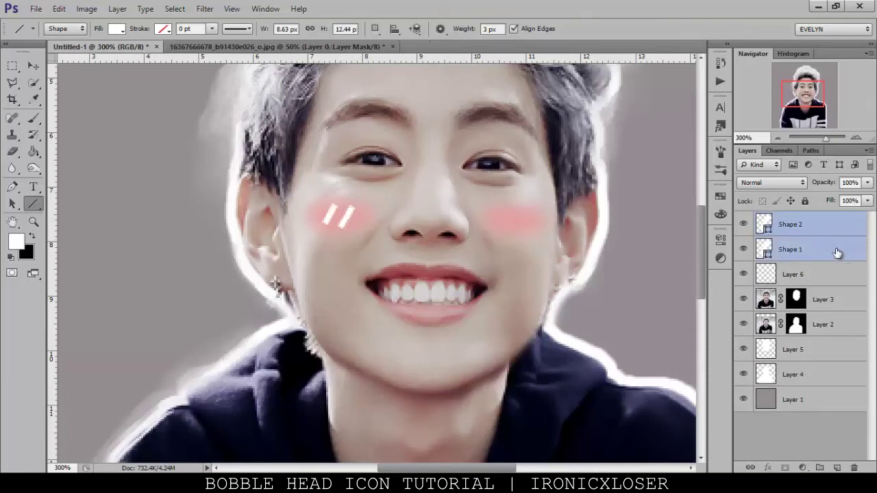
key(ctrl+j)
Flip the copied cheek lines horizontally and nudge them onto the right cheek.
click(51, 6)
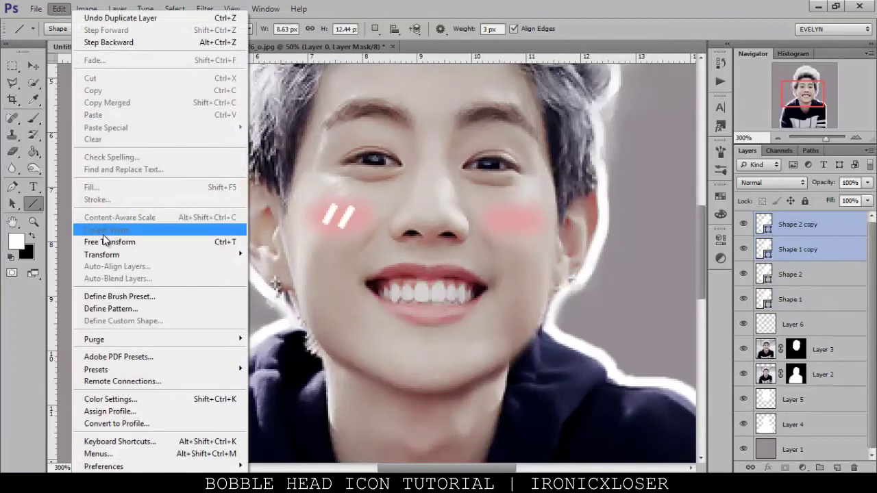
mouse_move(111, 255)
click(309, 393)
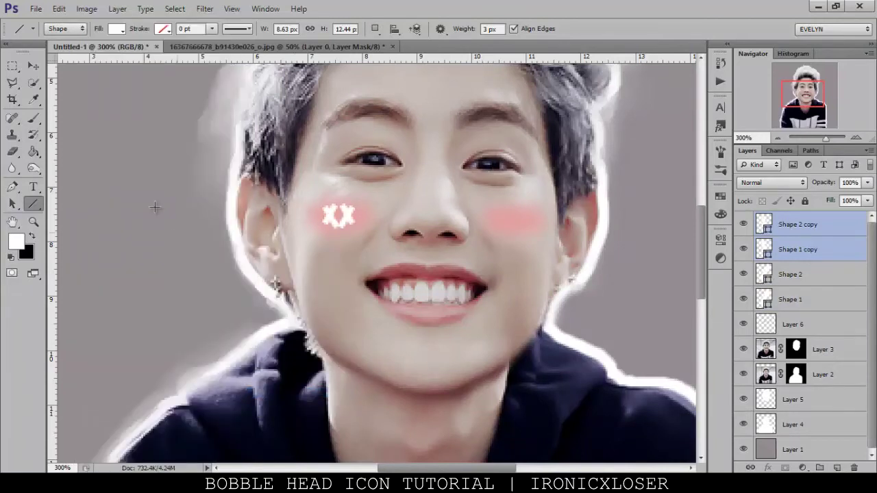
click(33, 66)
key(shift+Right)
key(shift+Right)
key(shift+Right)
key(shift+Right)
key(shift+Right)
key(shift+Right)
key(shift+Right)
key(shift+Right)
key(shift+Right)
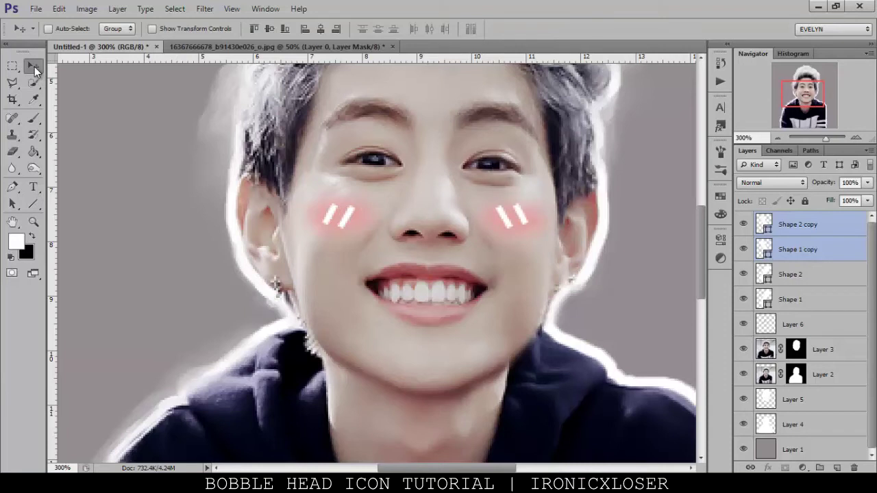
key(Left)
Merge all four cheek line shapes into one layer at 50% opacity.
shift+click(793, 302)
click(802, 235)
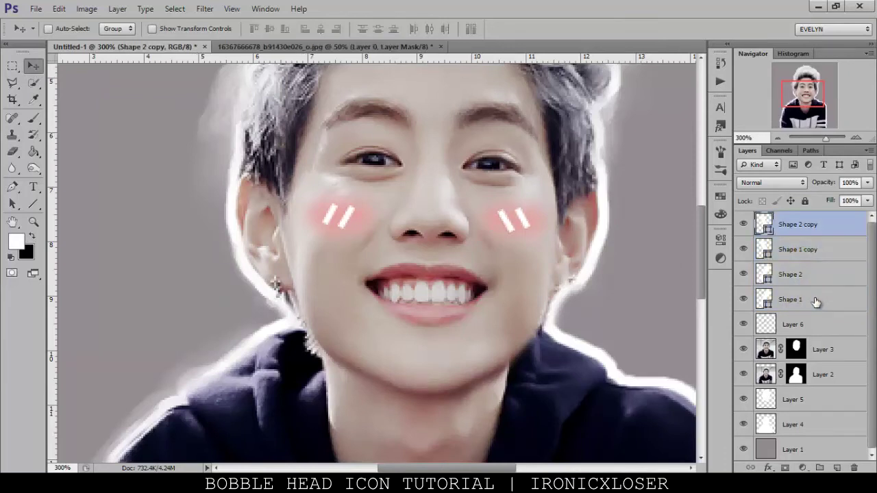
shift+click(815, 298)
right_click(815, 298)
click(747, 317)
click(867, 182)
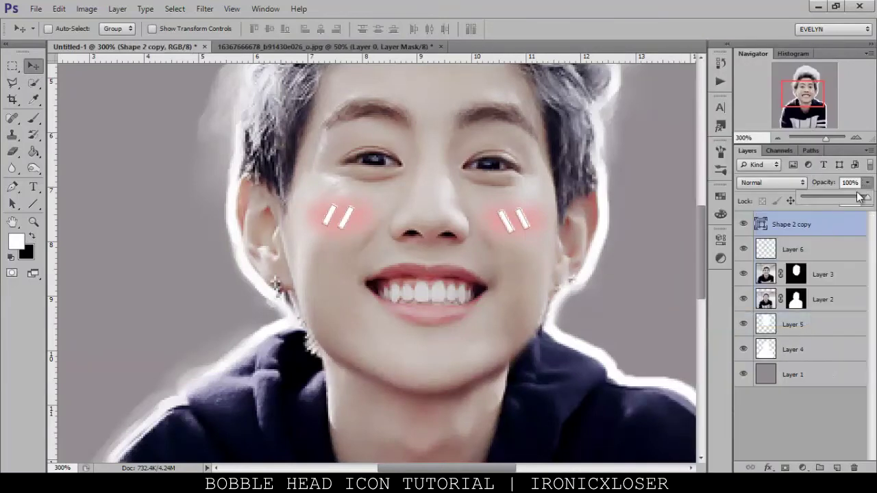
drag(835, 200, 831, 196)
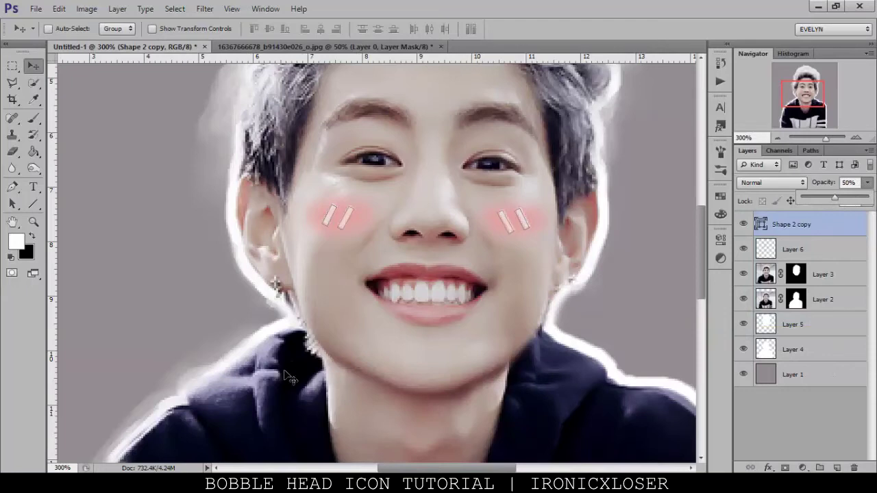
drag(24, 5, 0, 7)
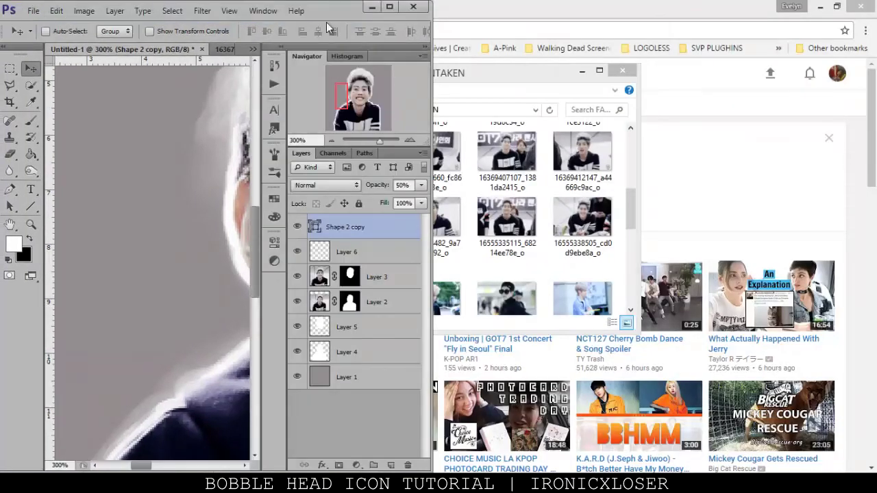
Browse the PSD COLORINGS folder in Bridge and open 195.psd.
click(398, 7)
click(36, 9)
click(68, 48)
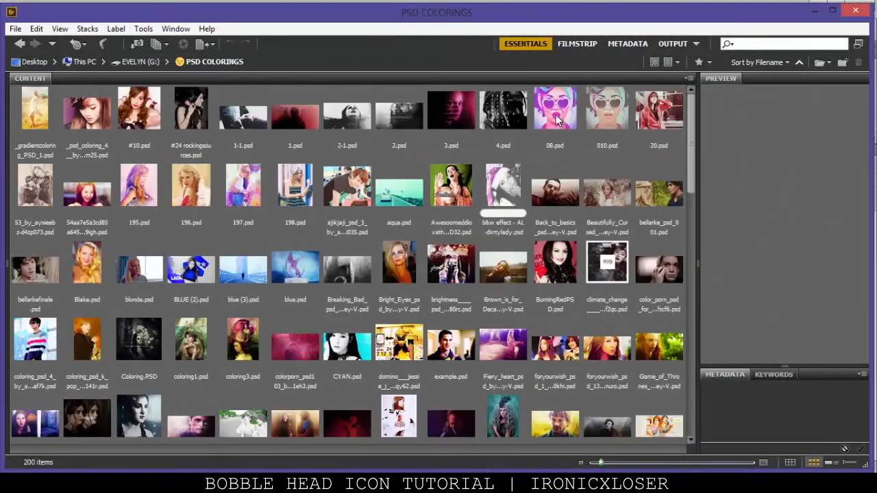
click(142, 196)
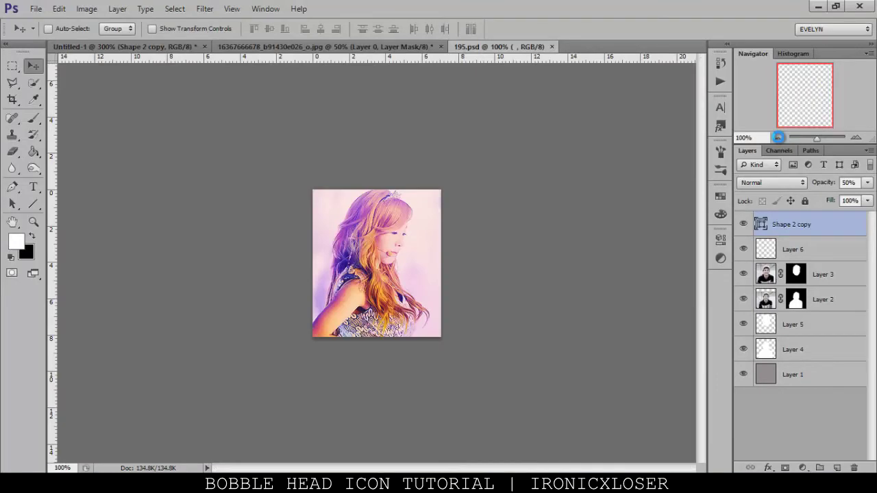
Copy the 195.psd coloring group onto Untitled-1, close 195.psd, and set 22% opacity.
drag(524, 54, 395, 115)
click(675, 76)
click(777, 138)
click(777, 138)
click(777, 137)
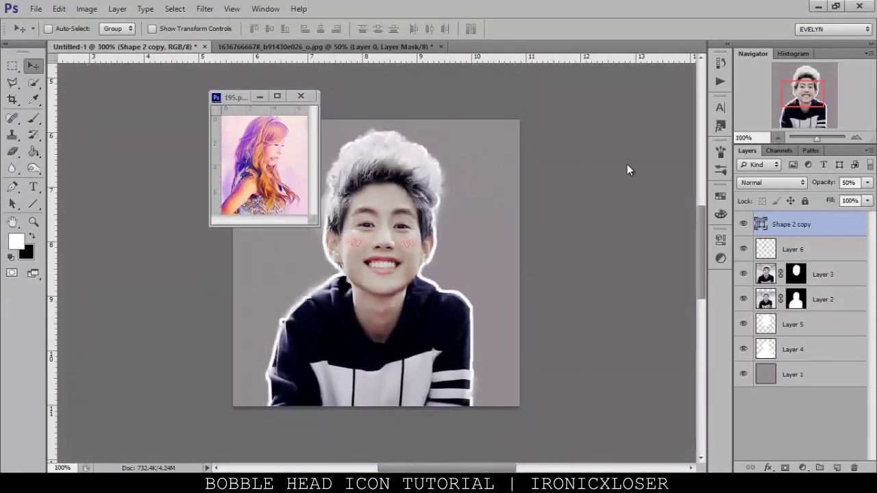
drag(828, 218, 609, 140)
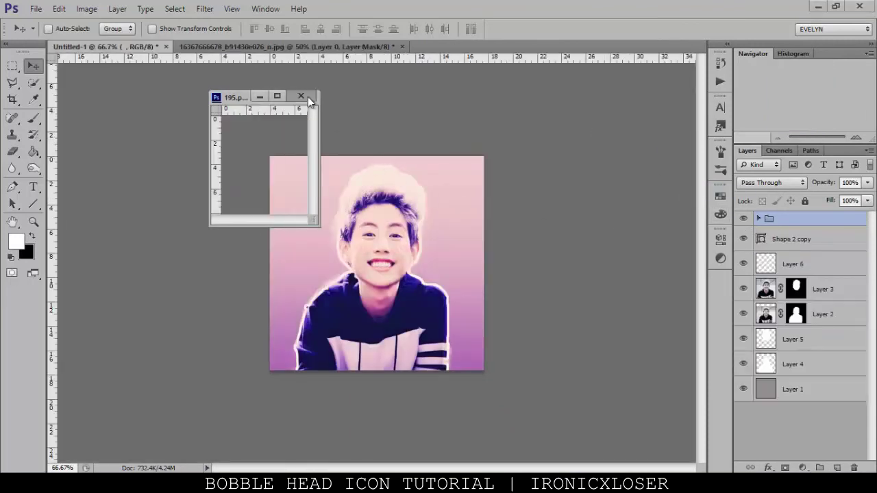
click(301, 96)
click(866, 182)
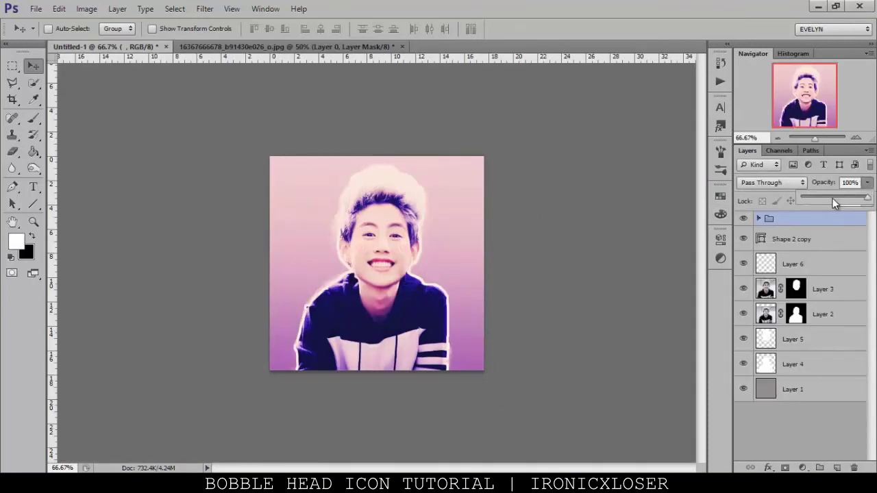
drag(822, 196, 816, 197)
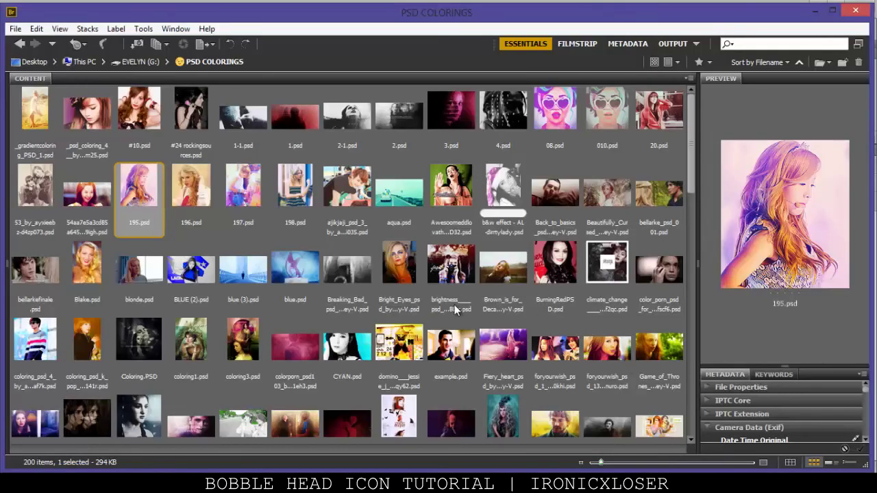
Scroll the PSD COLORINGS folder, preview MIXSOUCERS 056, and select the PSD 322 coloring.
scroll(455, 310, down, 3)
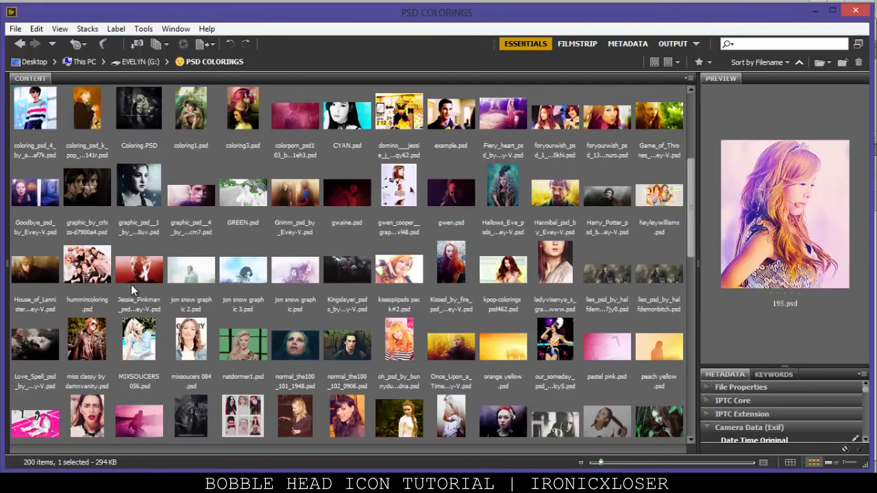
click(135, 331)
scroll(264, 348, down, 1)
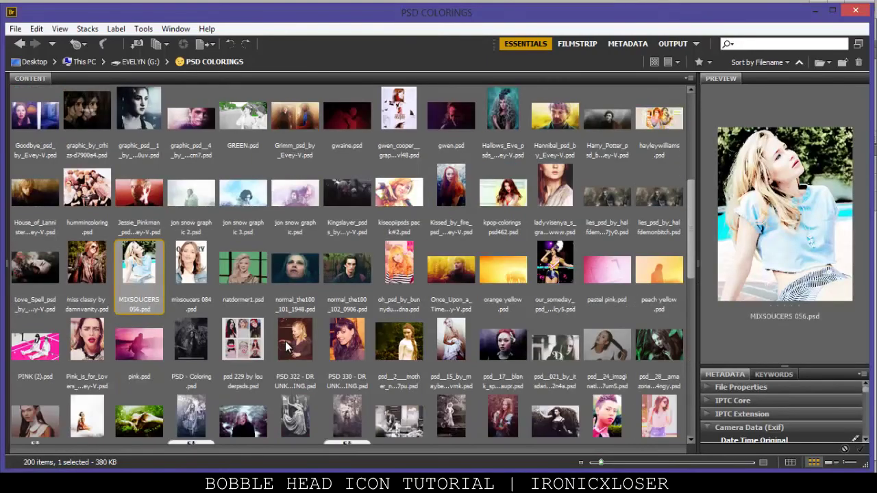
click(292, 345)
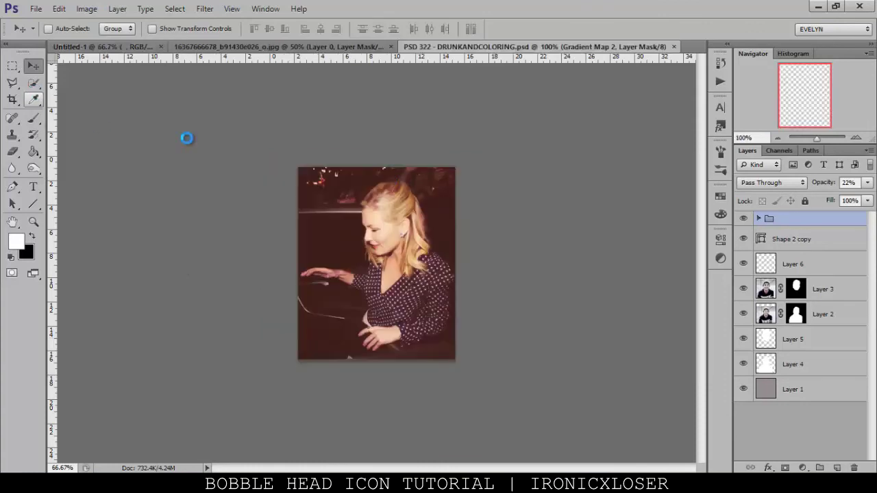
Copy PSD 322's Group 1 into the icon, hide coloring and blush layers, and brush white beside the hair.
mouse_move(414, 179)
mouse_down()
mouse_move(100, 89)
mouse_move(274, 64)
mouse_move(173, 41)
mouse_move(167, 58)
mouse_move(110, 49)
mouse_up()
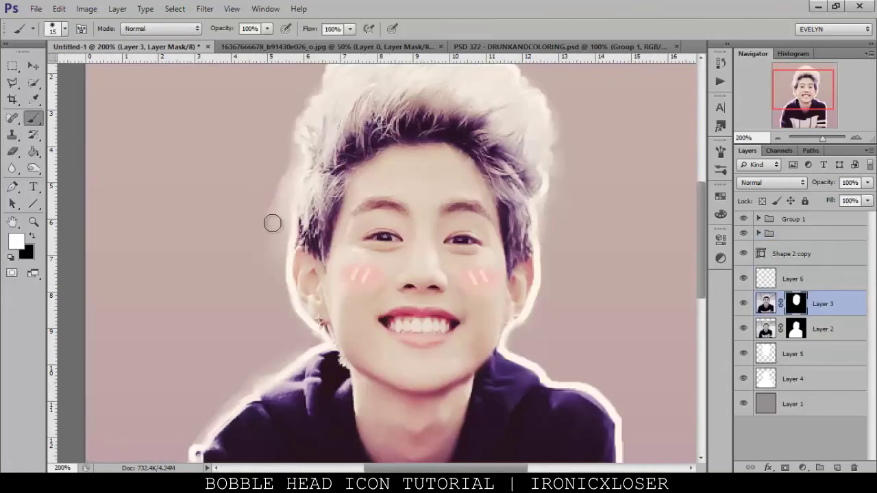
key(x)
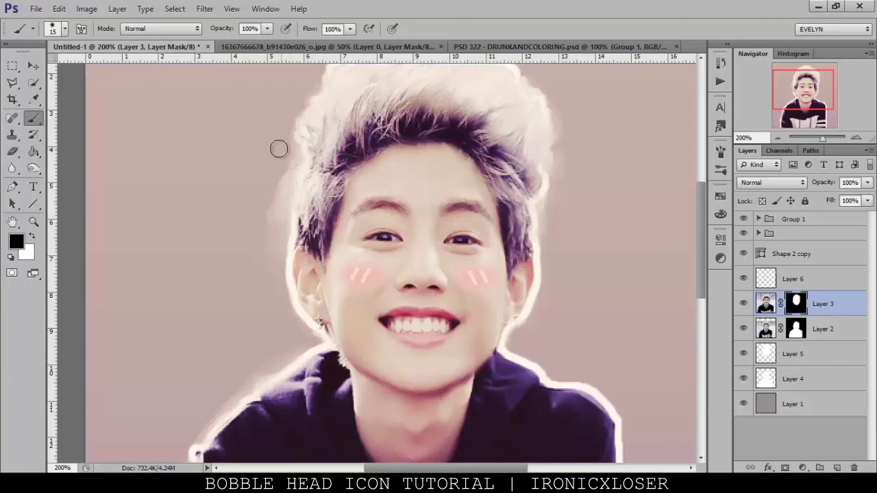
click(797, 307)
drag(743, 275, 743, 218)
key(alt+bracketleft)
key(alt+bracketleft)
key(x)
mouse_move(262, 206)
mouse_down()
mouse_move(270, 203)
mouse_move(272, 175)
mouse_up()
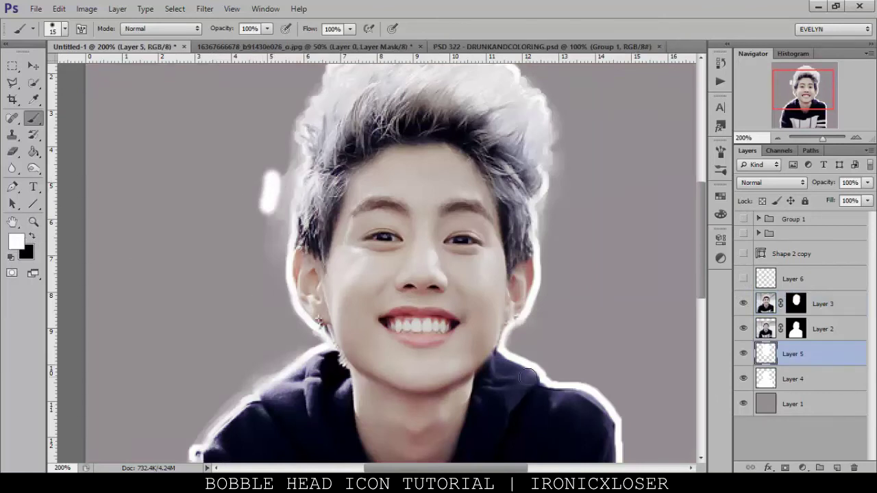
Undo the white stroke beside the hair and add a layer mask to Layer 5, painting black.
key(ctrl+z)
click(784, 468)
key(x)
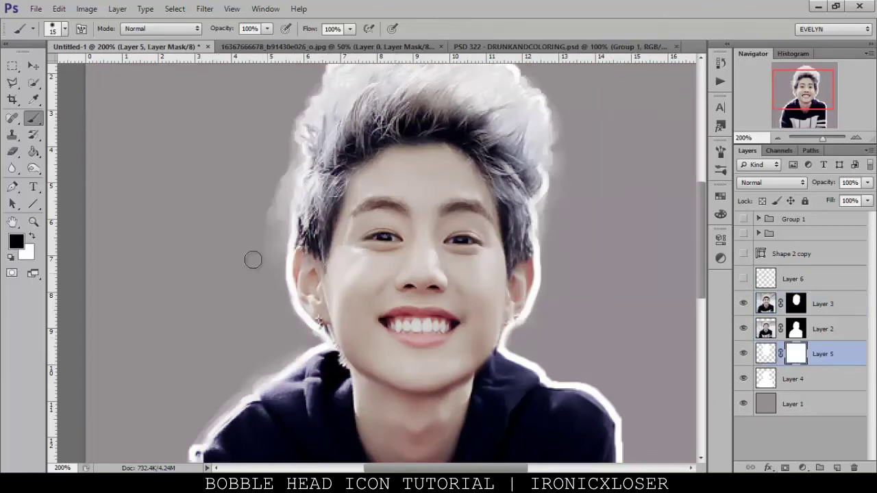
Mask out the white glow along the hair's left edge, then show the coloring and blush layers again.
drag(284, 177, 270, 224)
key(ctrl+z)
right_click(356, 206)
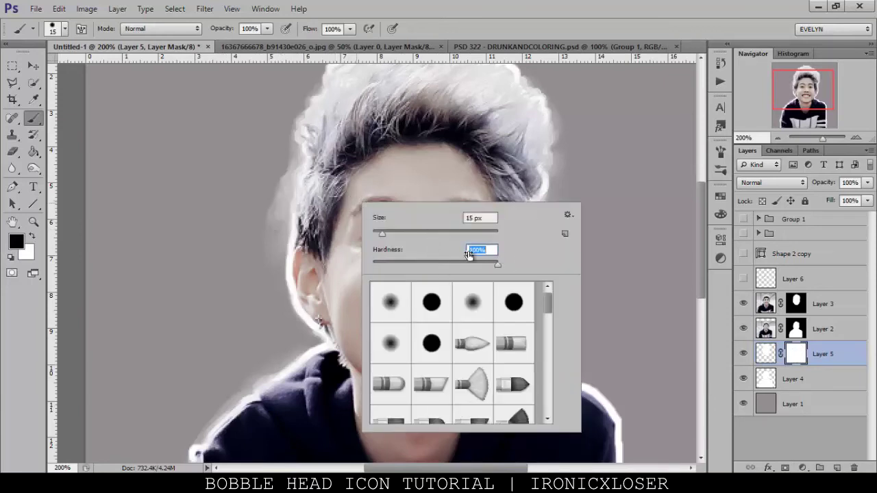
click(272, 227)
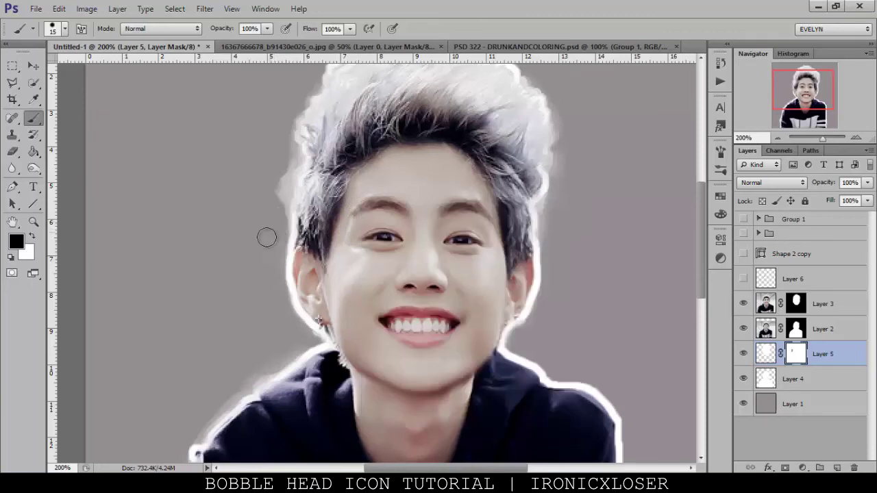
mouse_move(276, 201)
mouse_down()
mouse_move(279, 145)
mouse_move(281, 231)
mouse_up()
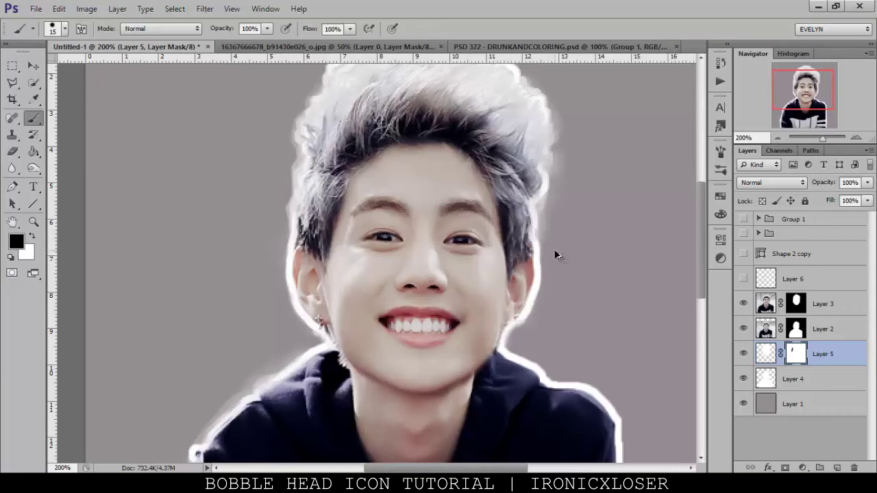
drag(285, 205, 288, 148)
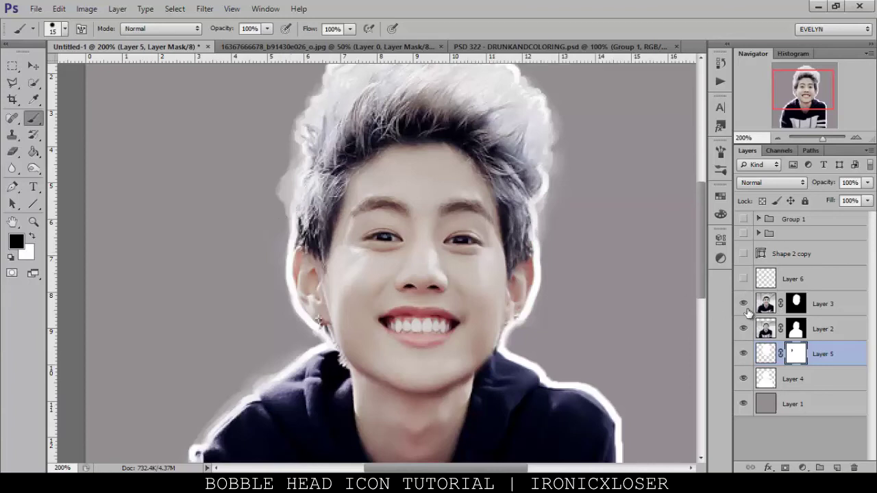
drag(742, 282, 744, 219)
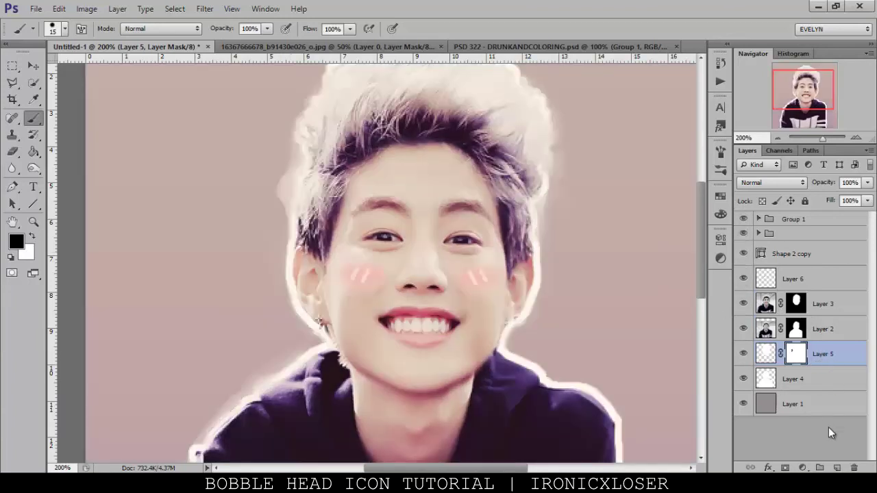
Add a new empty Layer 7 above background Layer 1, with white as foreground colour.
click(822, 404)
key(x)
click(836, 468)
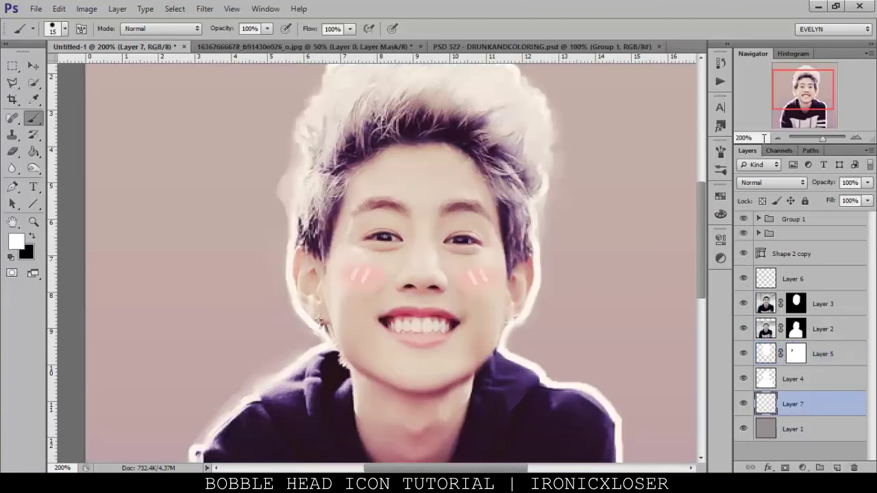
click(777, 137)
click(777, 138)
Fill Layer 7 with a light-to-dark radial gradient across the canvas.
click(34, 151)
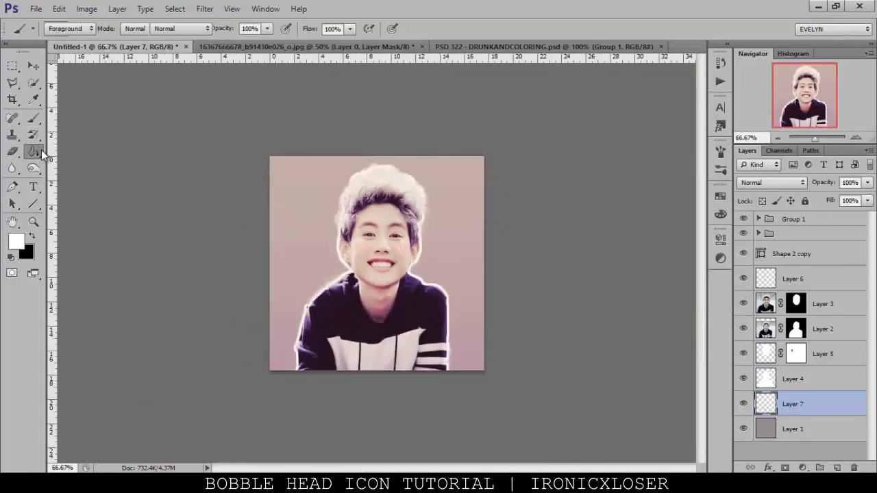
right_click(41, 149)
click(93, 151)
click(93, 28)
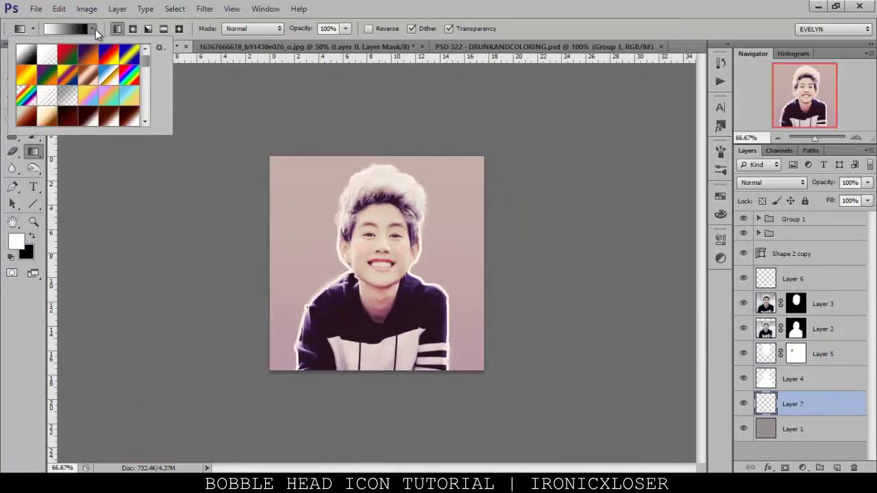
click(132, 28)
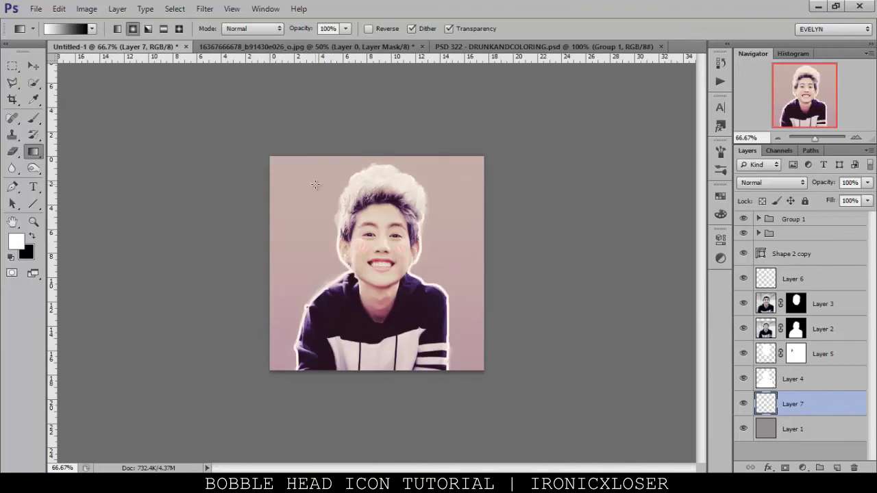
drag(428, 320, 428, 320)
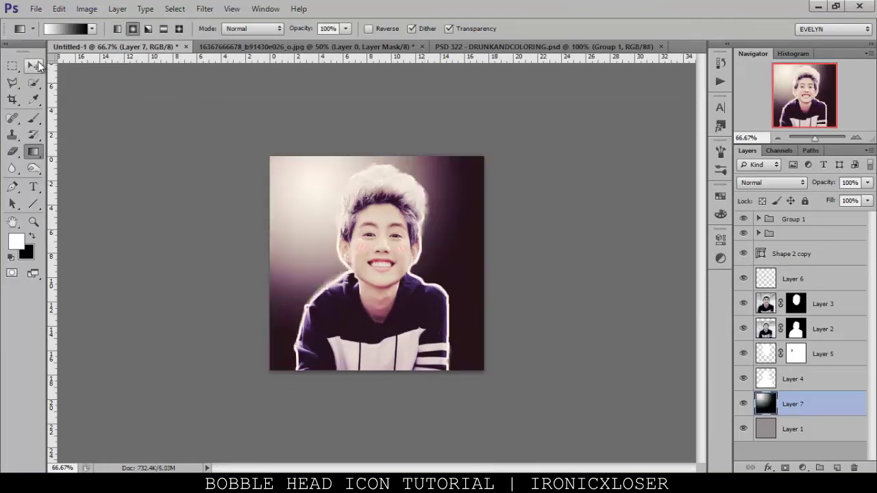
Blend the vignette in Soft Light at 53% fill and add empty Layer 8 above Group 1.
key(v)
click(761, 183)
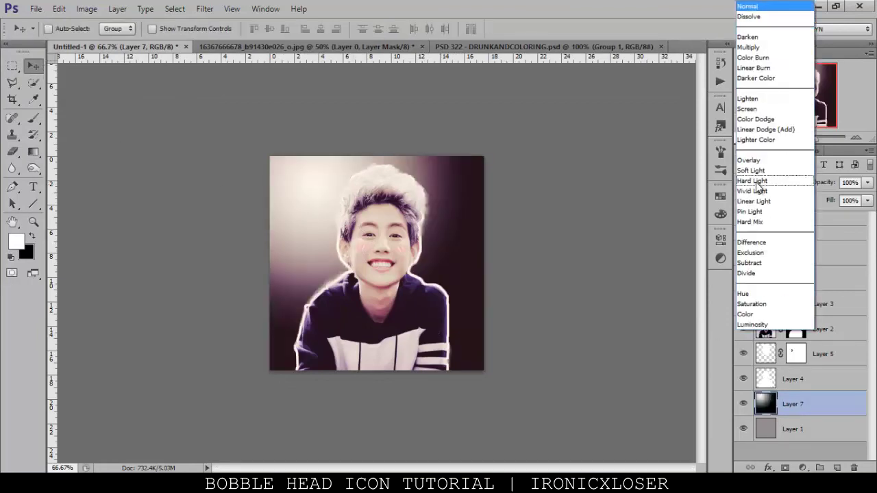
click(809, 172)
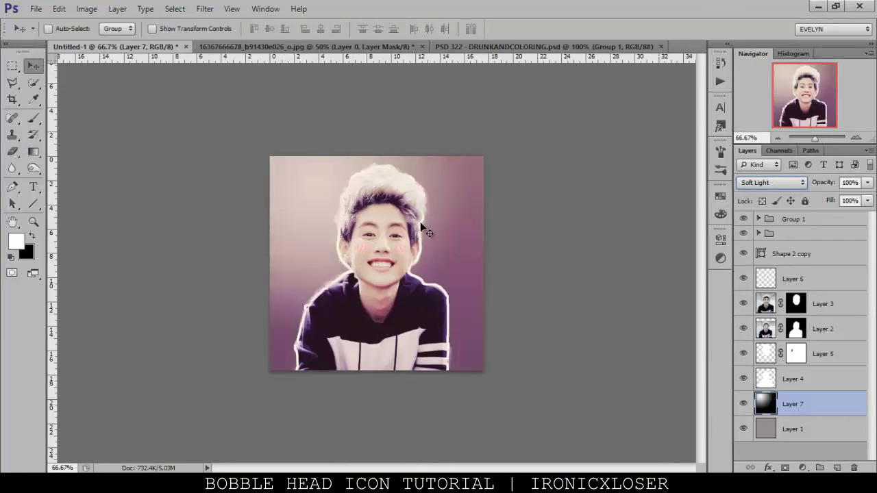
drag(868, 205, 837, 215)
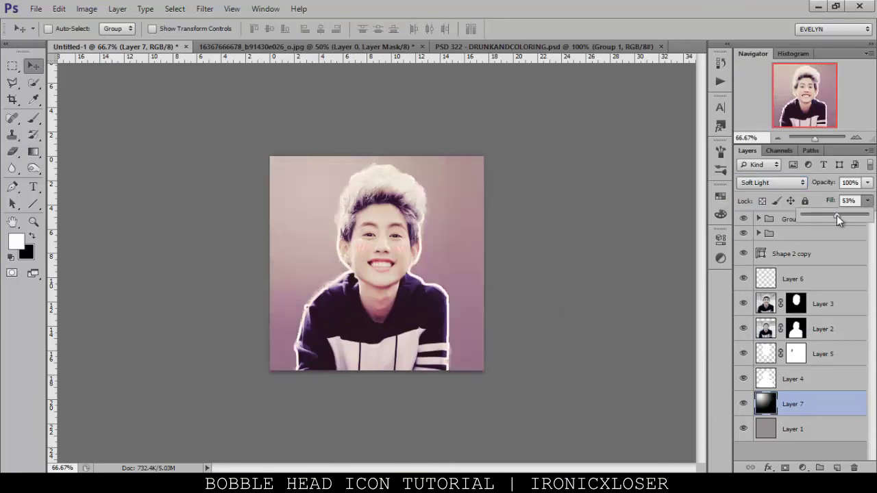
click(779, 220)
click(836, 468)
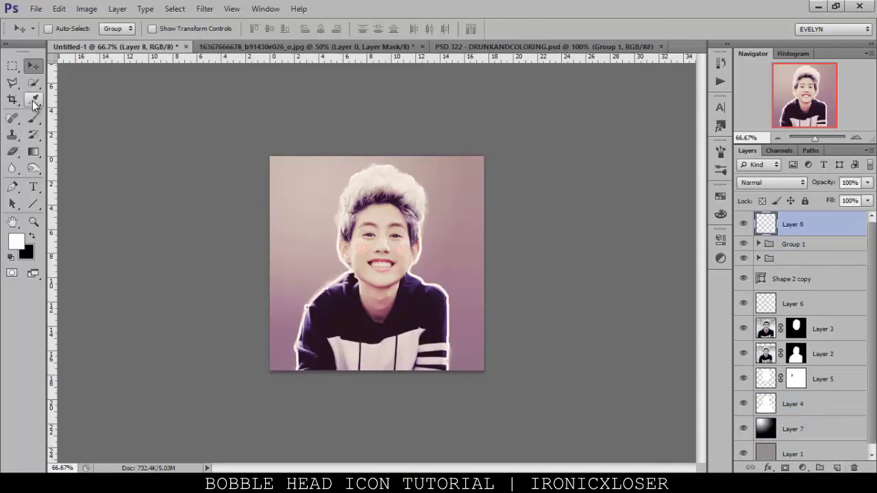
Sample a pink from the canvas and set the brush to 277 px at 0% hardness.
click(33, 100)
click(316, 255)
click(34, 118)
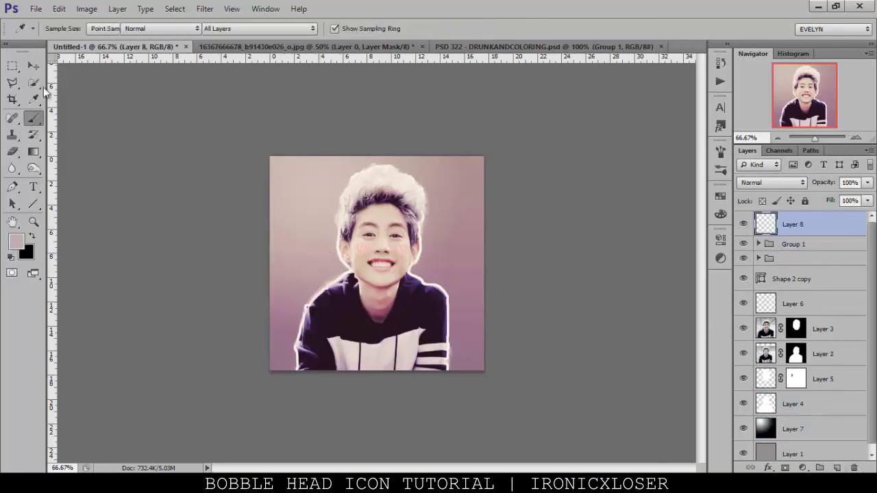
click(61, 29)
drag(98, 69, 102, 69)
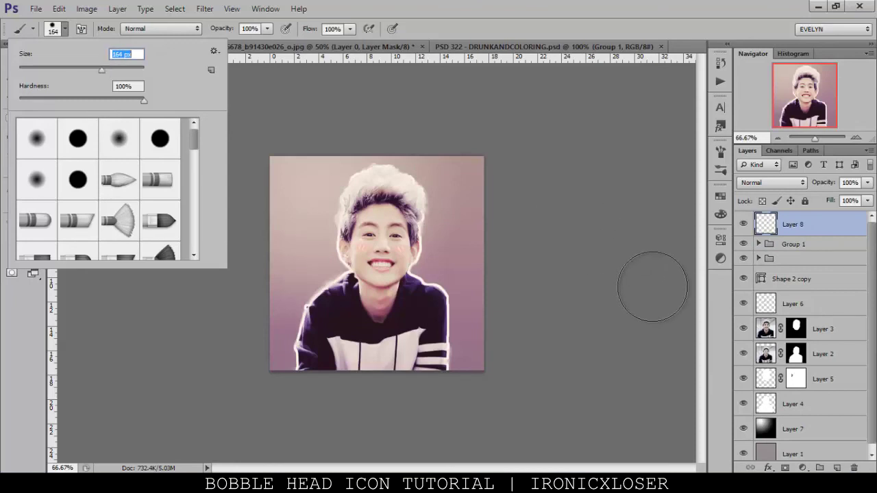
drag(137, 101, 2, 101)
click(117, 69)
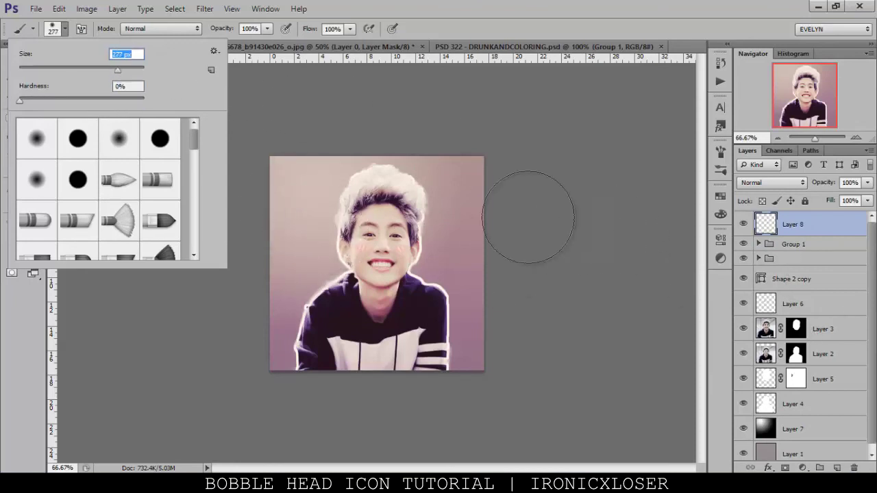
click(333, 236)
Paint the sampled pink over the face and right shoulder, blended in Soft Light.
mouse_move(333, 236)
mouse_down()
mouse_move(320, 219)
mouse_move(458, 297)
mouse_move(461, 313)
mouse_move(449, 310)
mouse_up()
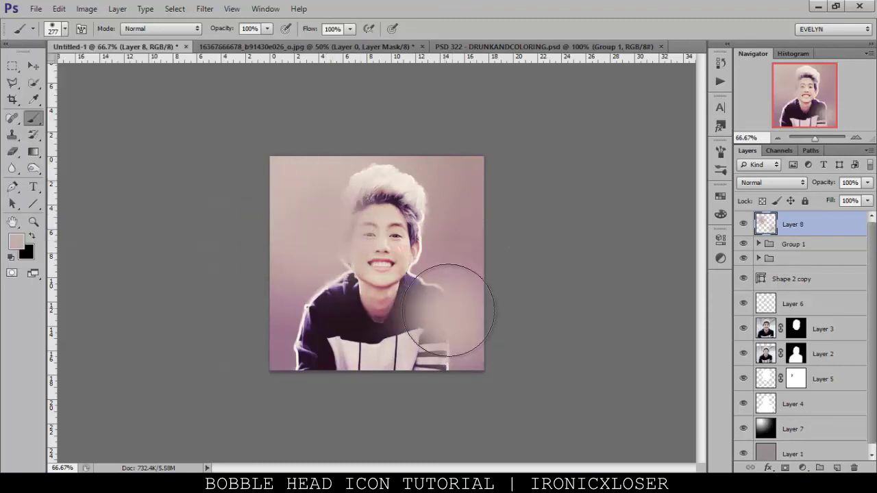
click(772, 183)
click(757, 172)
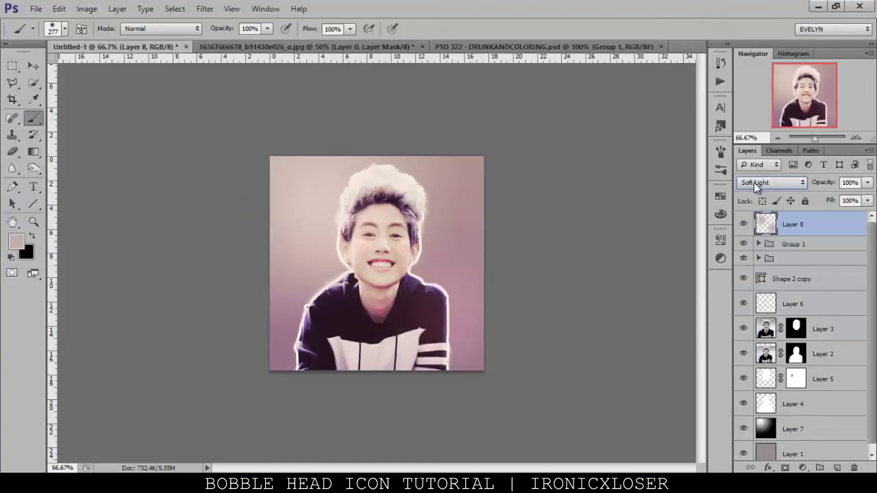